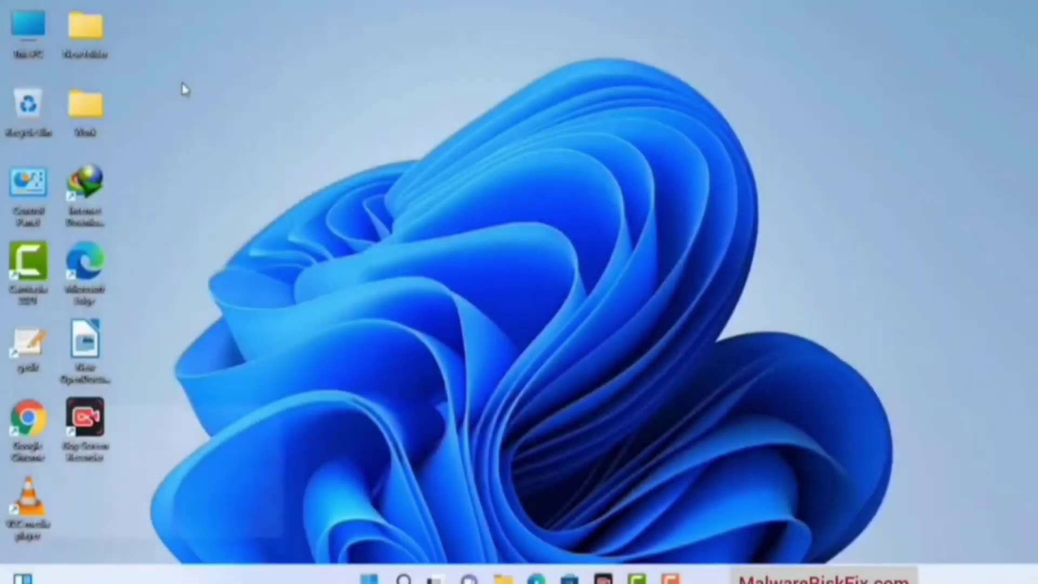
# Open System Configuration by running msconfig from the Run dialog
pyautogui.press('super+r')
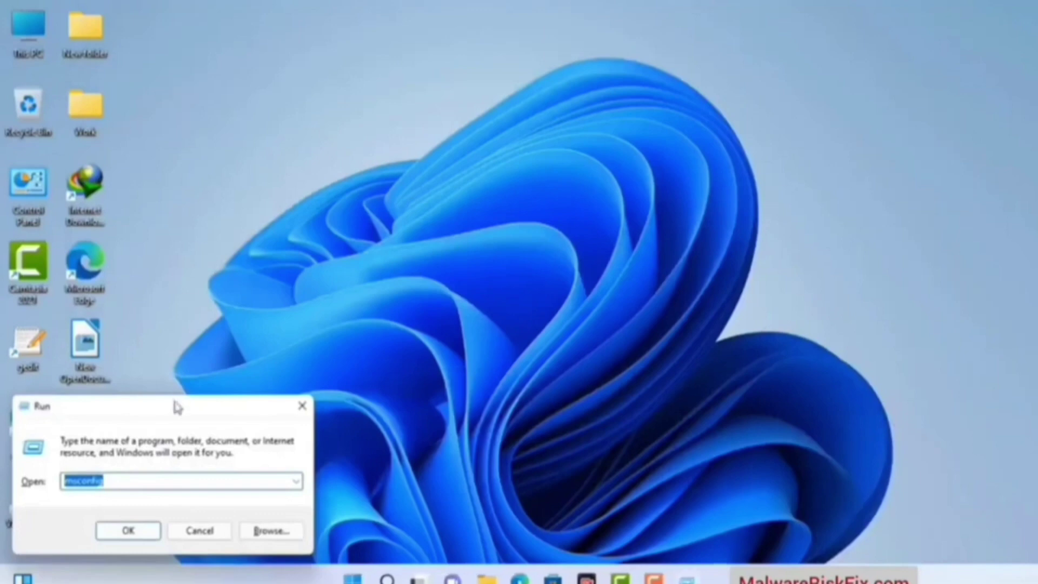
pyautogui.moveTo(177, 406); pyautogui.dragTo(457, 132)
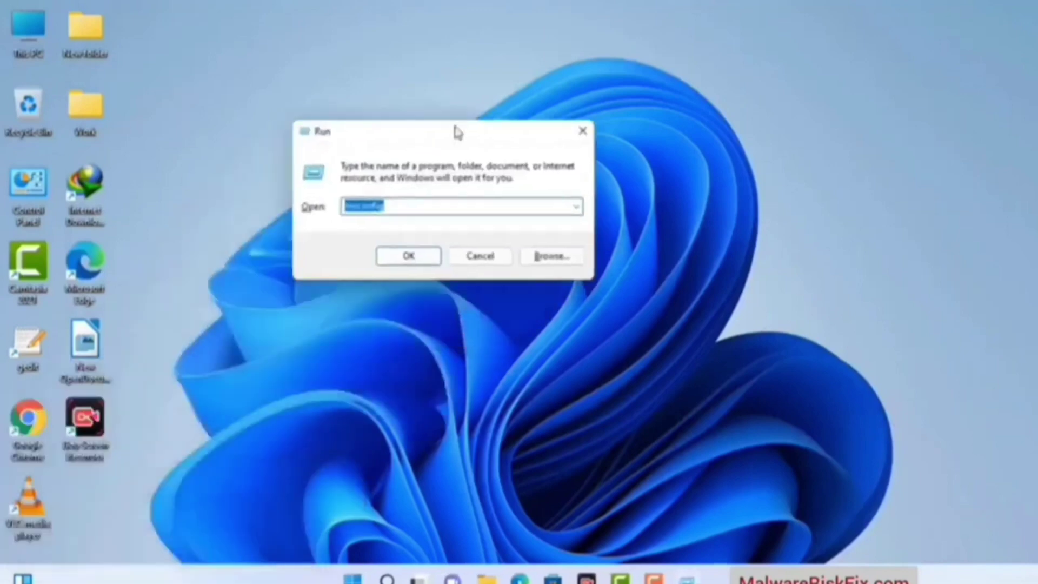
pyautogui.click(415, 209)
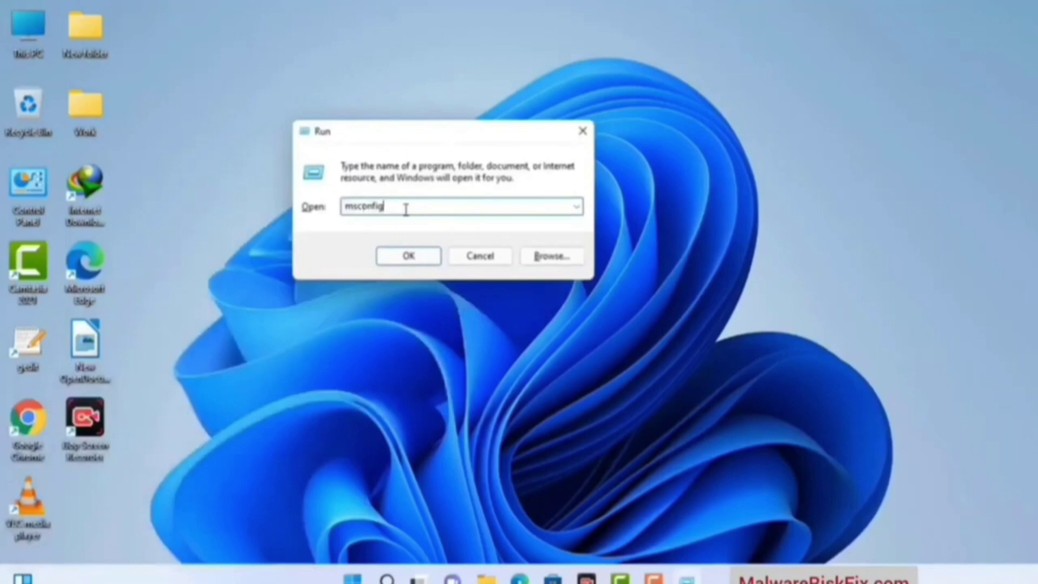
pyautogui.click(403, 265)
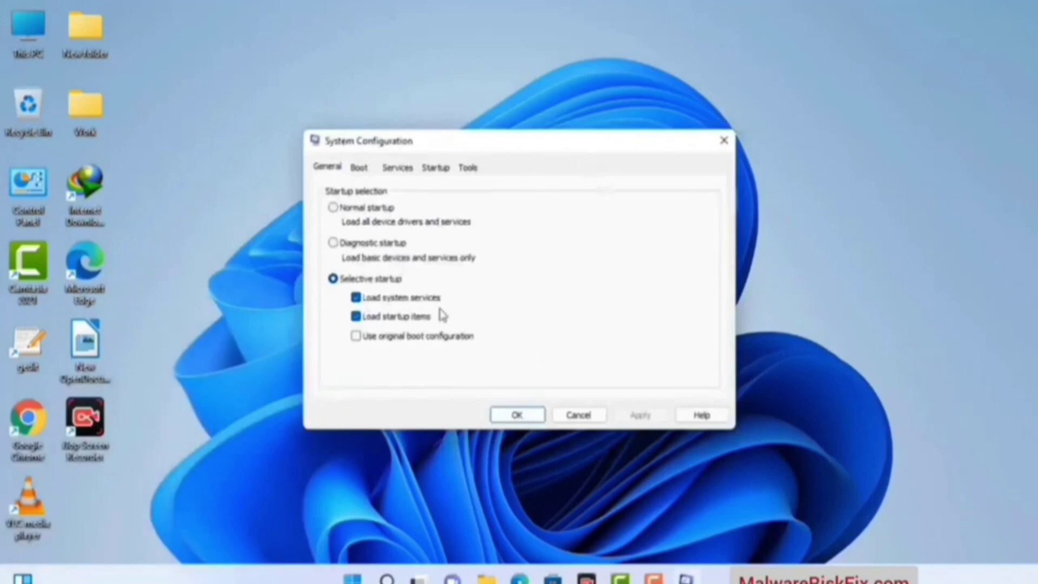
# Enable Safe boot with the Network option in the boot settings, apply it and restart the computer
pyautogui.click(359, 168)
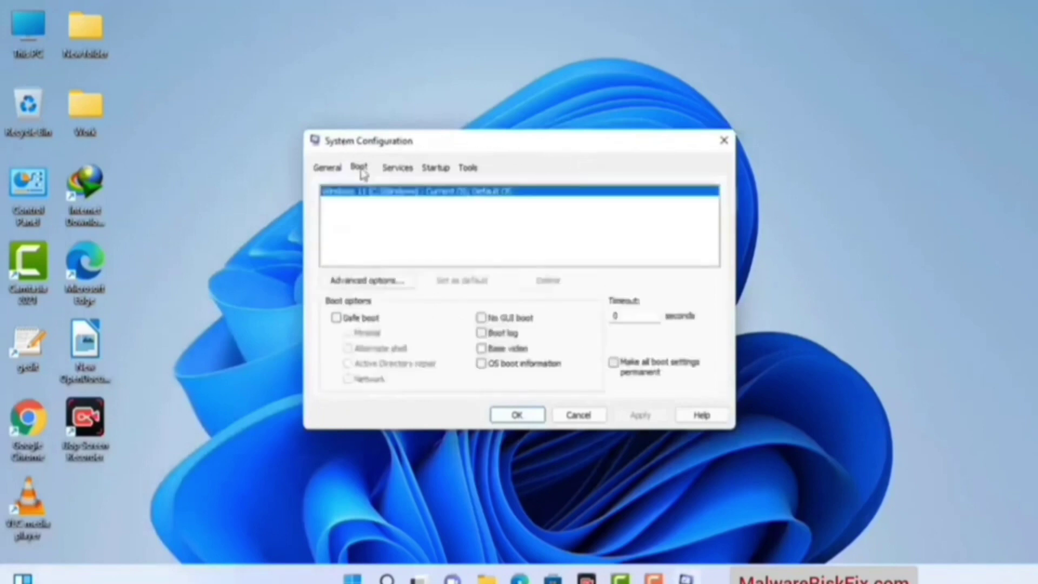
pyautogui.click(336, 318)
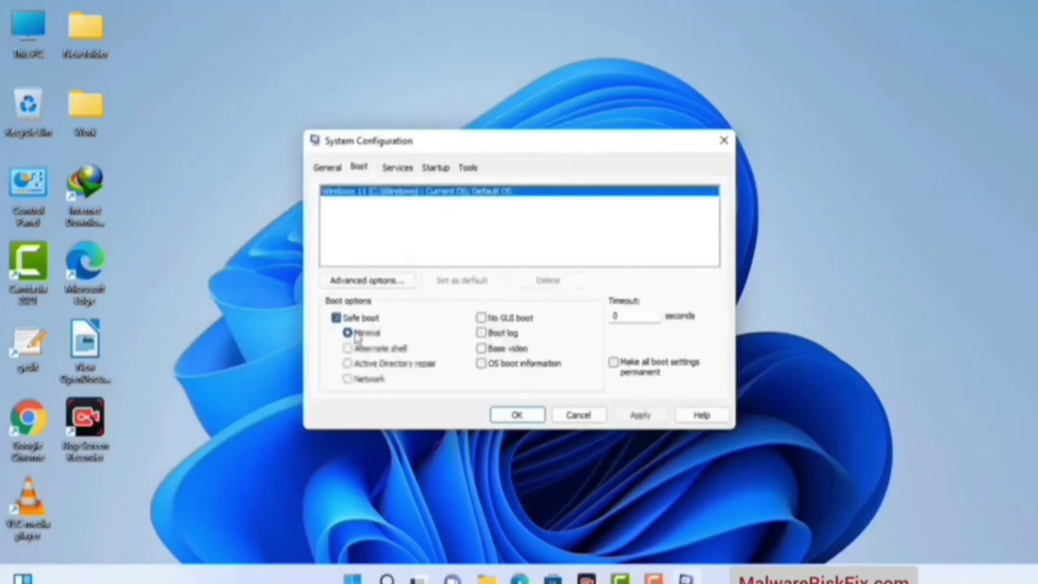
pyautogui.click(369, 380)
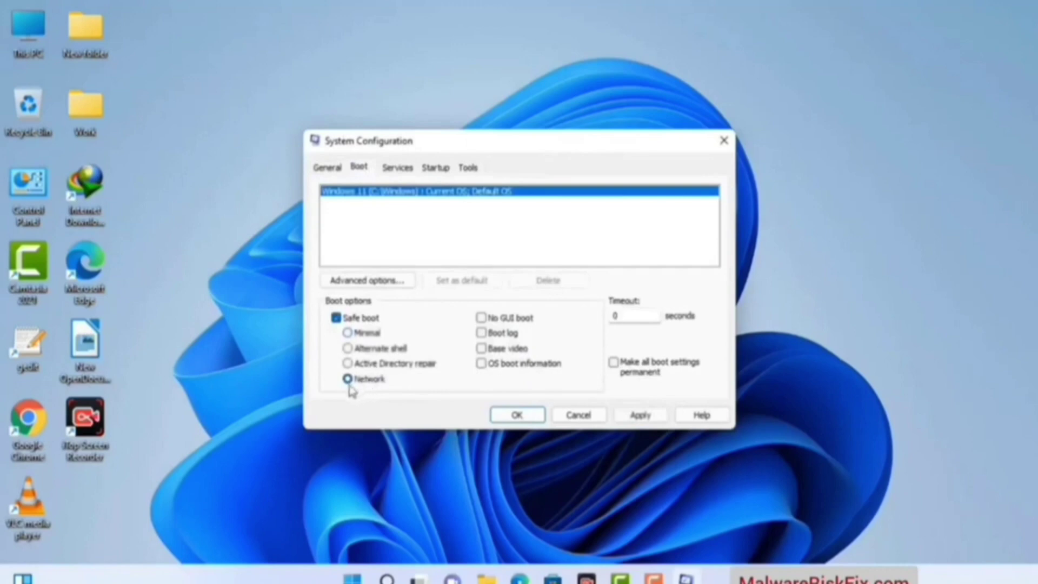
pyautogui.click(640, 417)
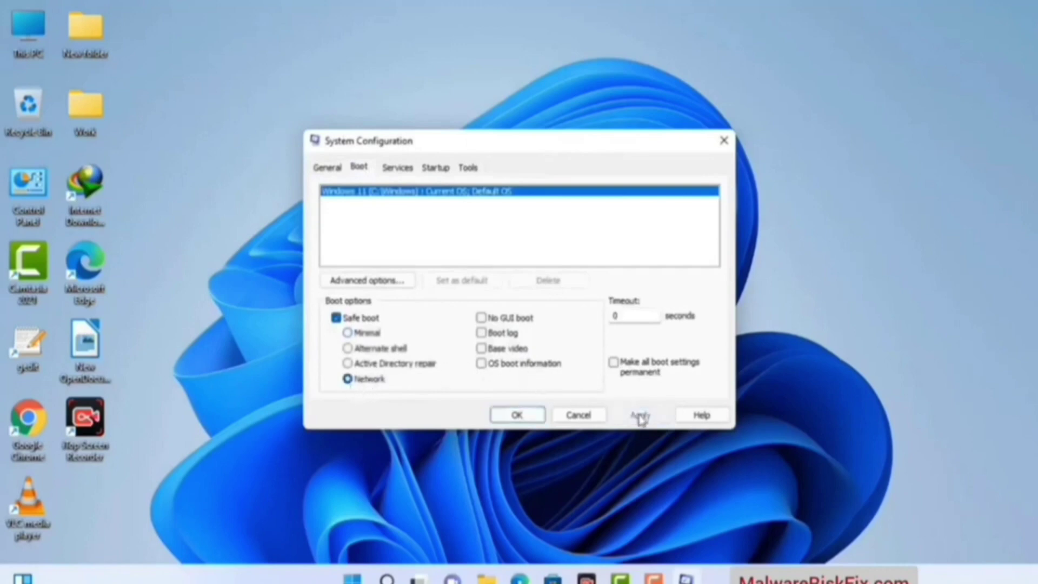
pyautogui.click(516, 416)
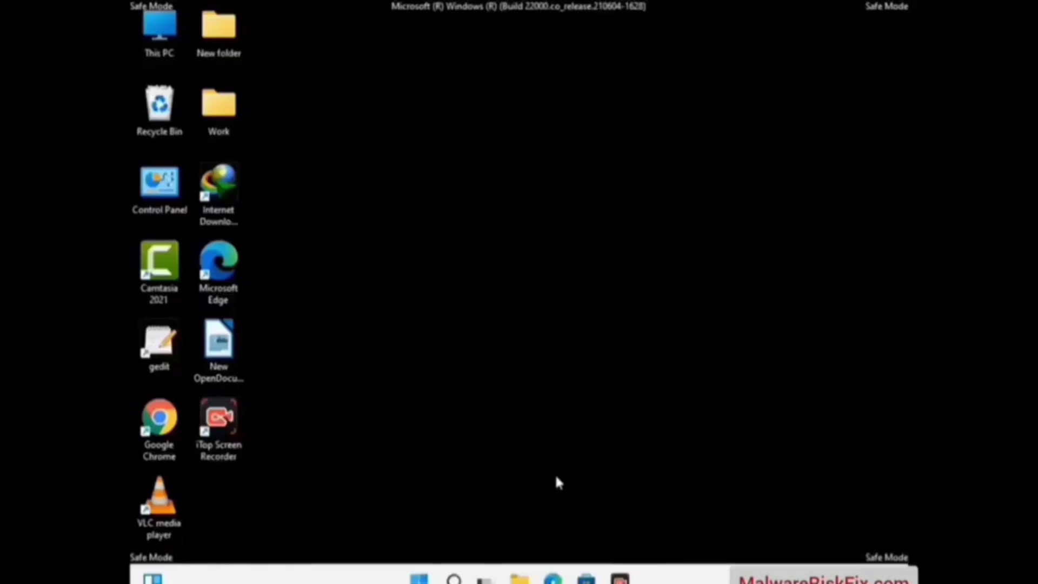
# Set File Explorer Options in Control Panel to show hidden files, folders, and drives, and close Control Panel
pyautogui.doubleClick(160, 201)
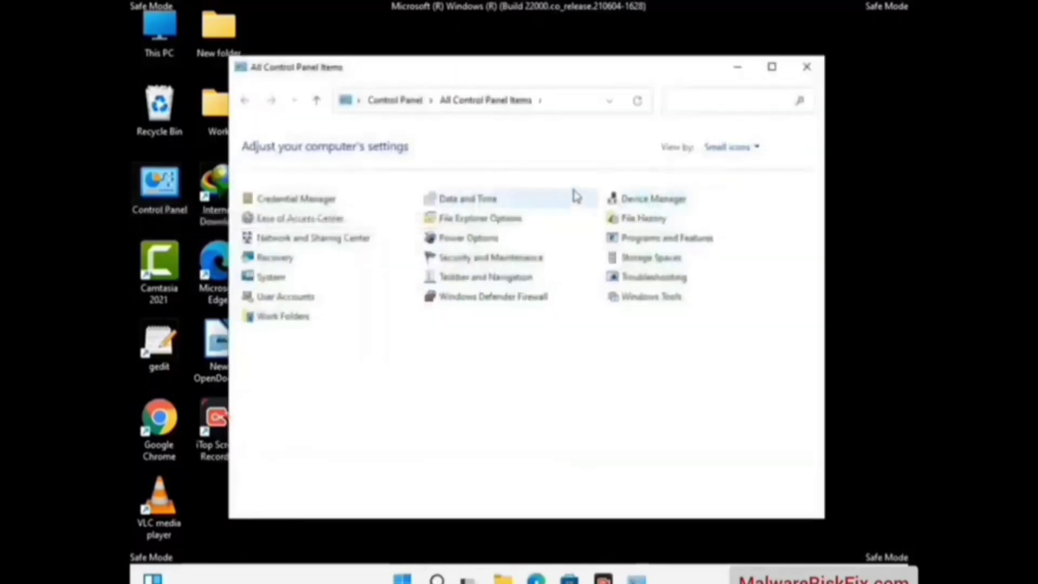
pyautogui.click(501, 226)
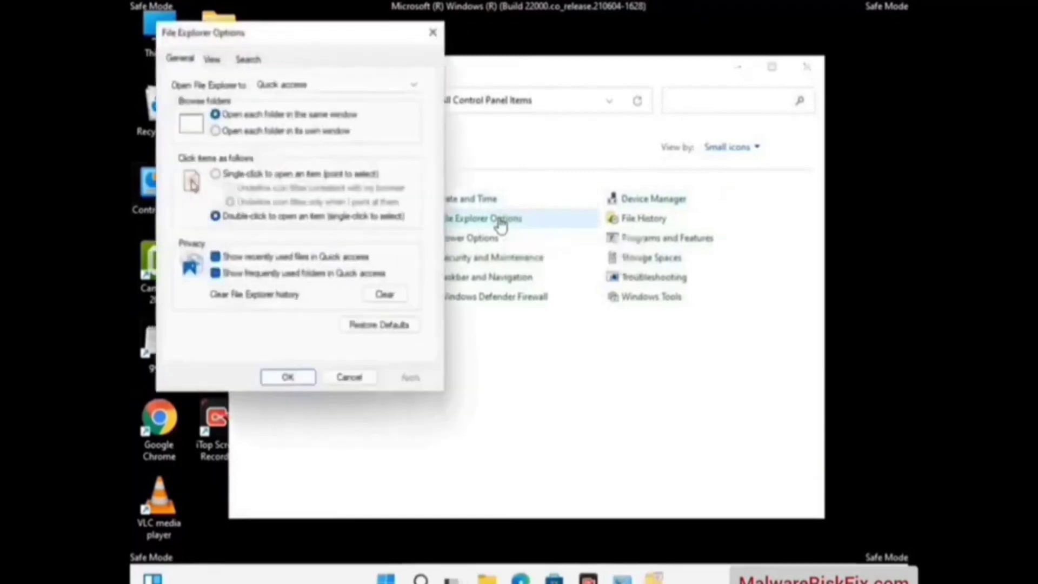
pyautogui.click(216, 61)
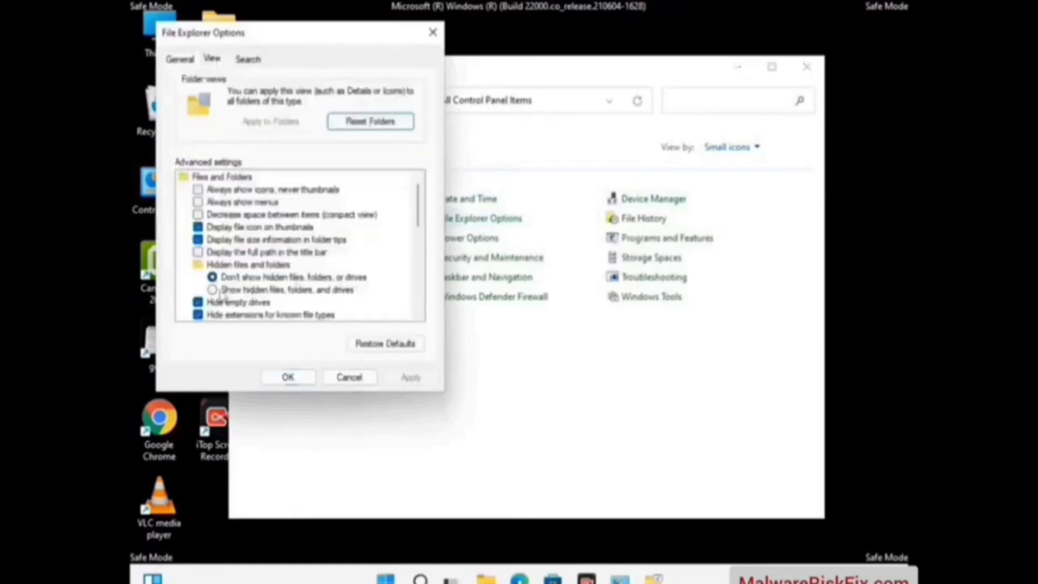
pyautogui.click(213, 290)
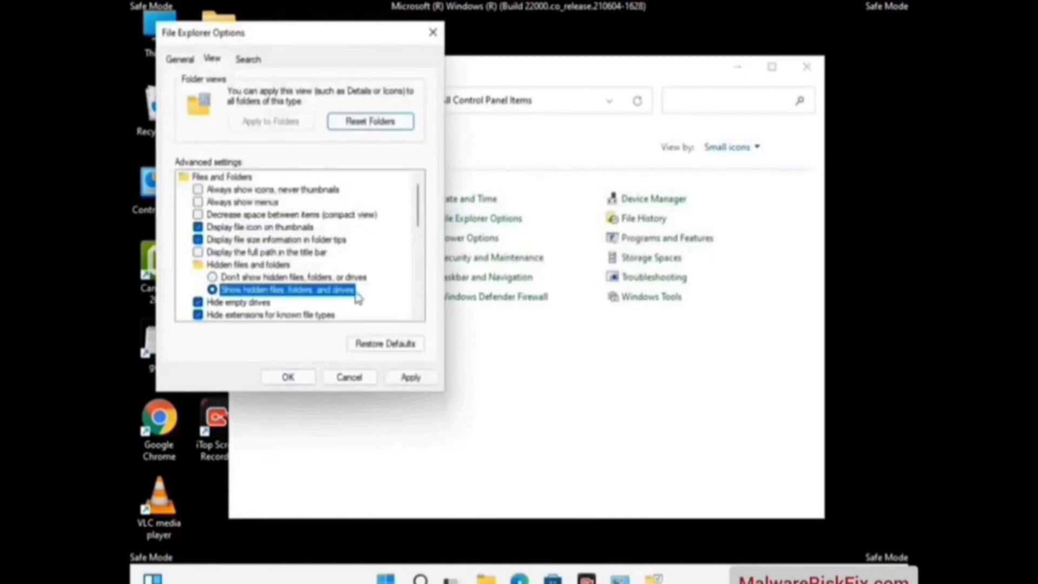
pyautogui.click(410, 376)
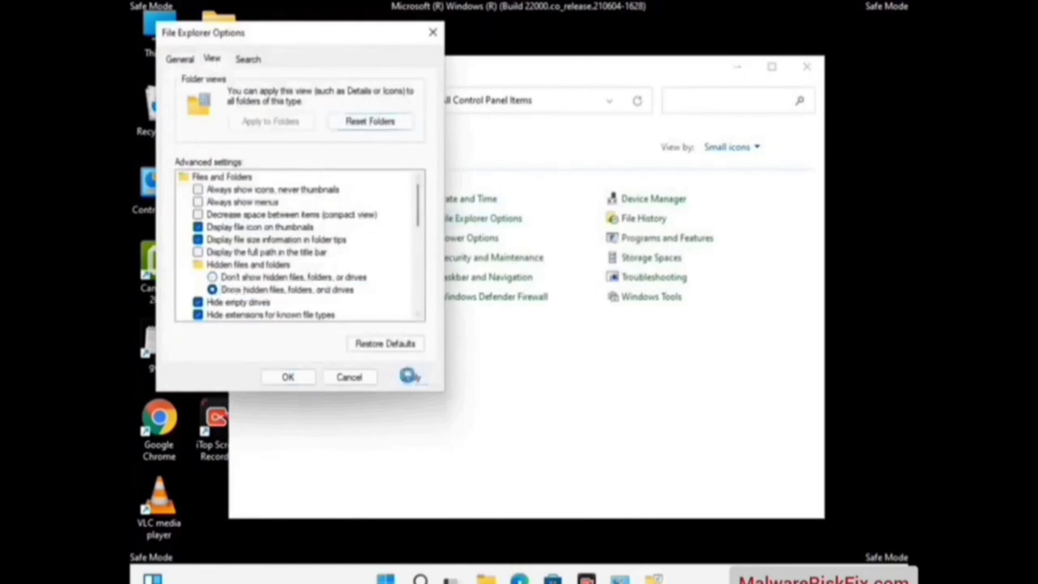
pyautogui.click(274, 384)
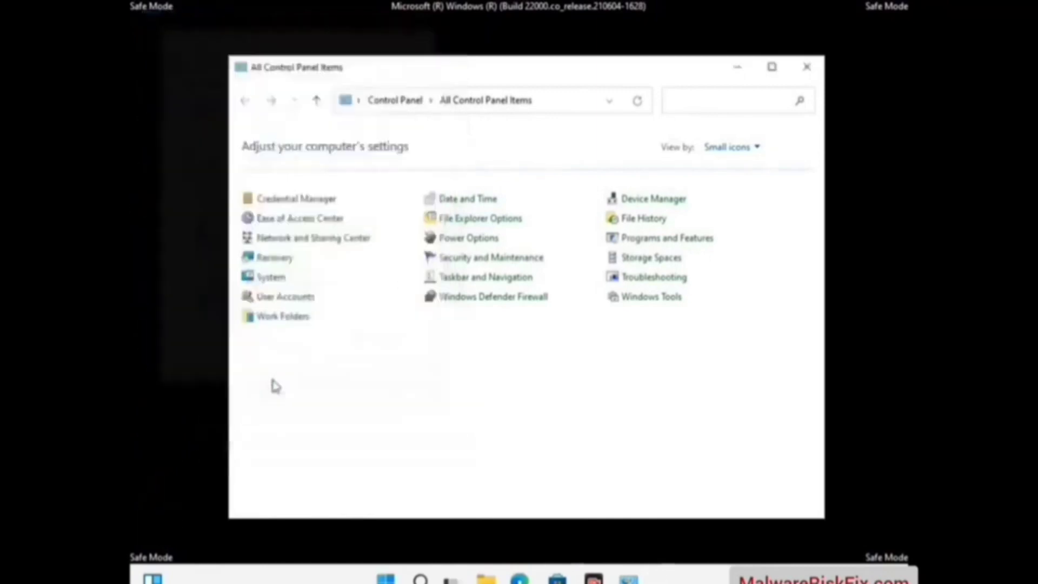
pyautogui.click(804, 69)
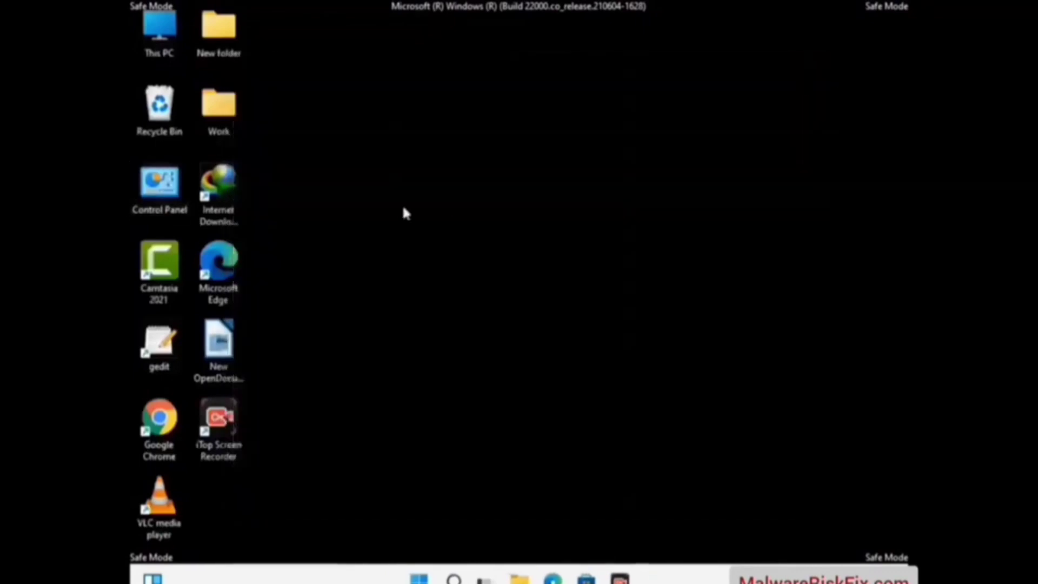
# Open the folder C:\Windows\System32\drivers\etc from This PC
pyautogui.doubleClick(154, 51)
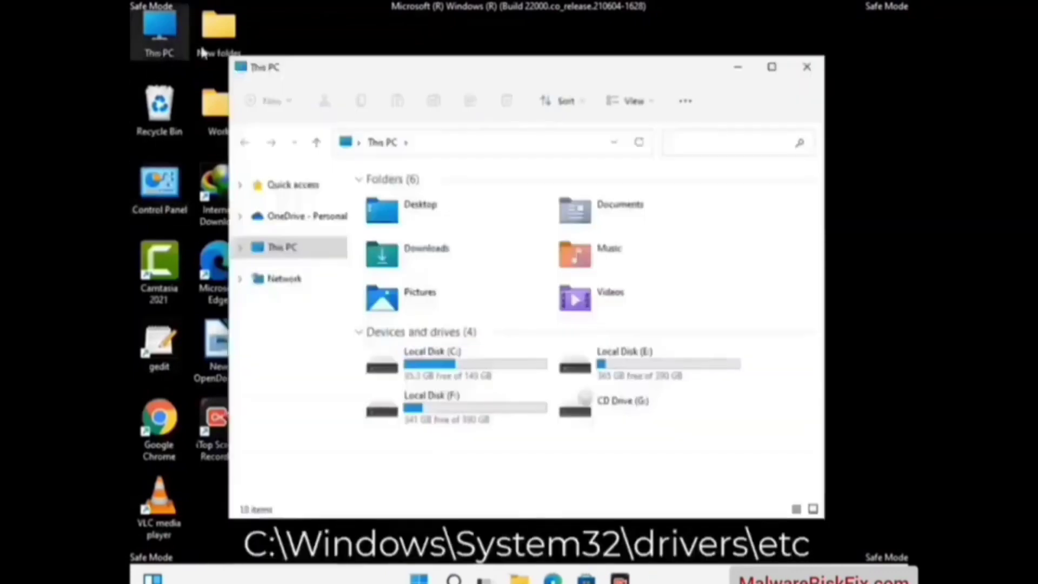
pyautogui.doubleClick(454, 367)
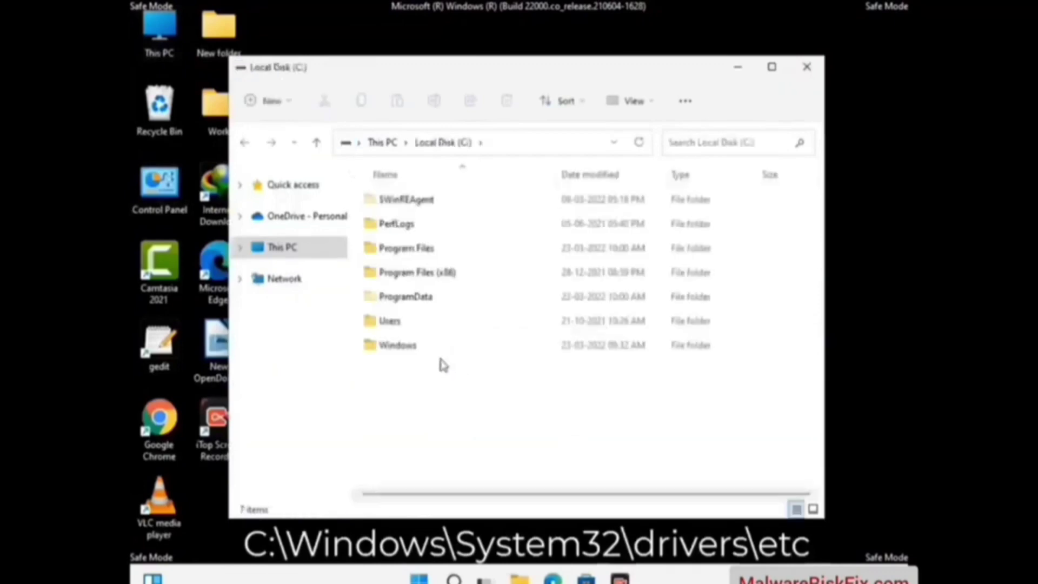
pyautogui.doubleClick(391, 353)
pyautogui.scroll(-6, 517, 357)
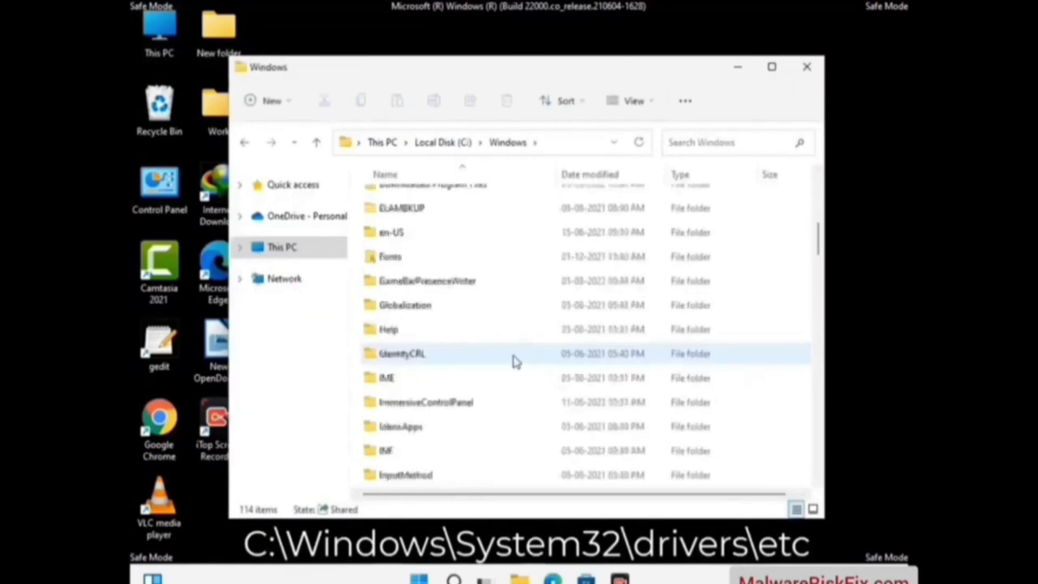
pyautogui.scroll(-12, 517, 361)
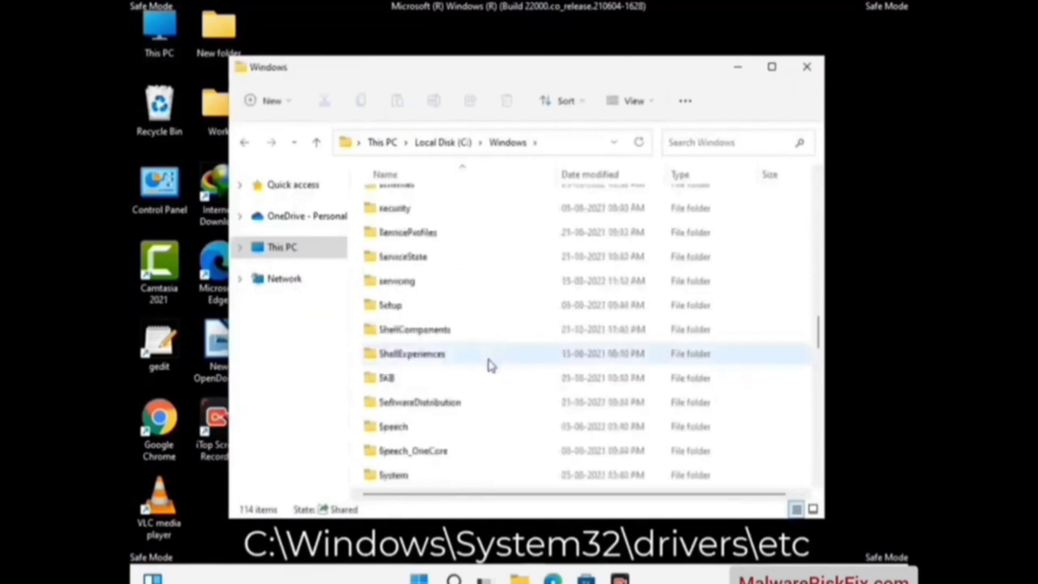
pyautogui.scroll(-2, 489, 366)
pyautogui.doubleClick(394, 353)
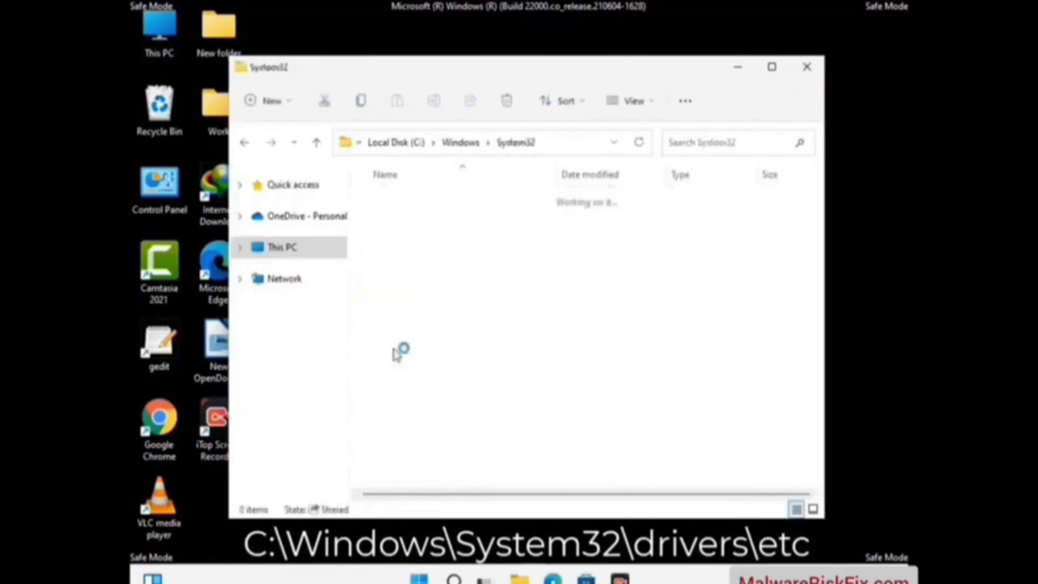
pyautogui.scroll(-4, 447, 362)
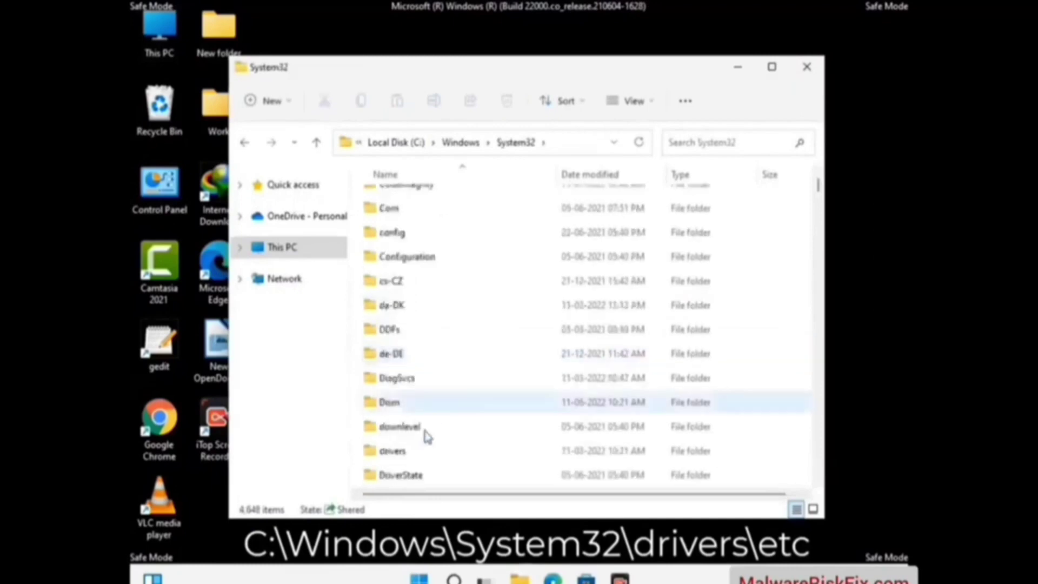
pyautogui.doubleClick(403, 453)
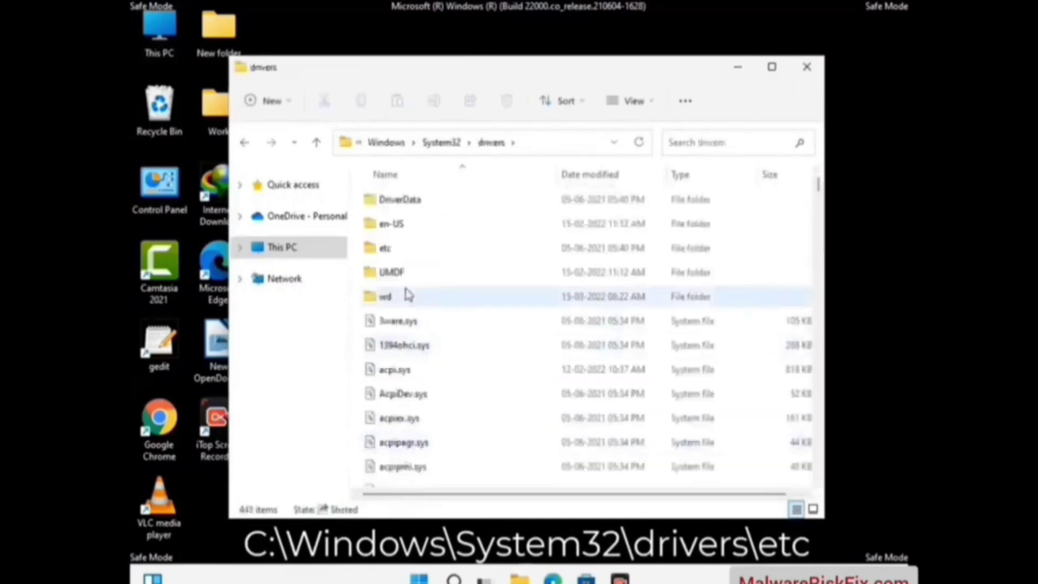
pyautogui.doubleClick(387, 248)
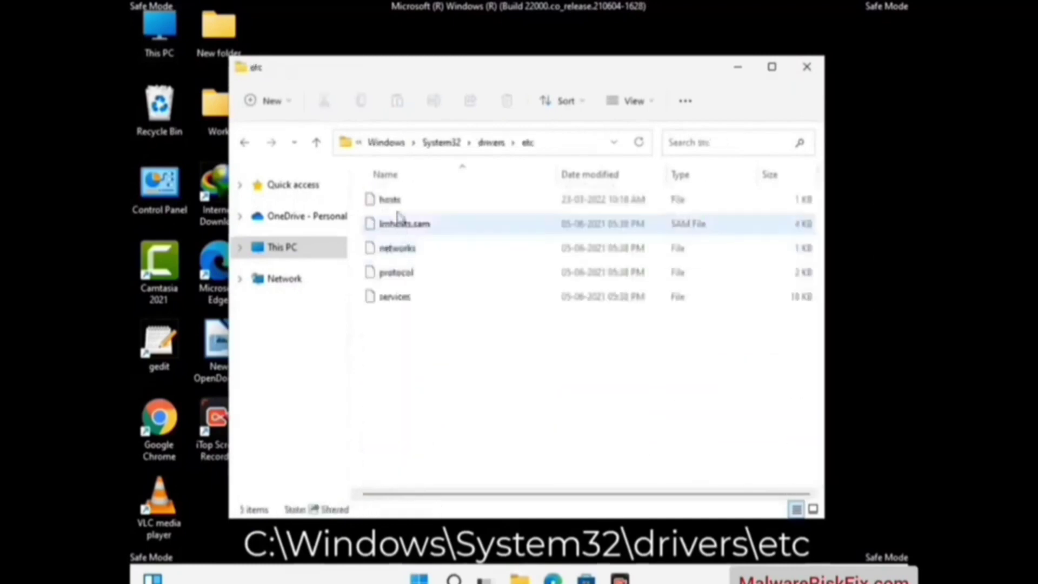
# Open the hosts file from the etc folder in Notepad
pyautogui.click(398, 209)
pyautogui.doubleClick(399, 209)
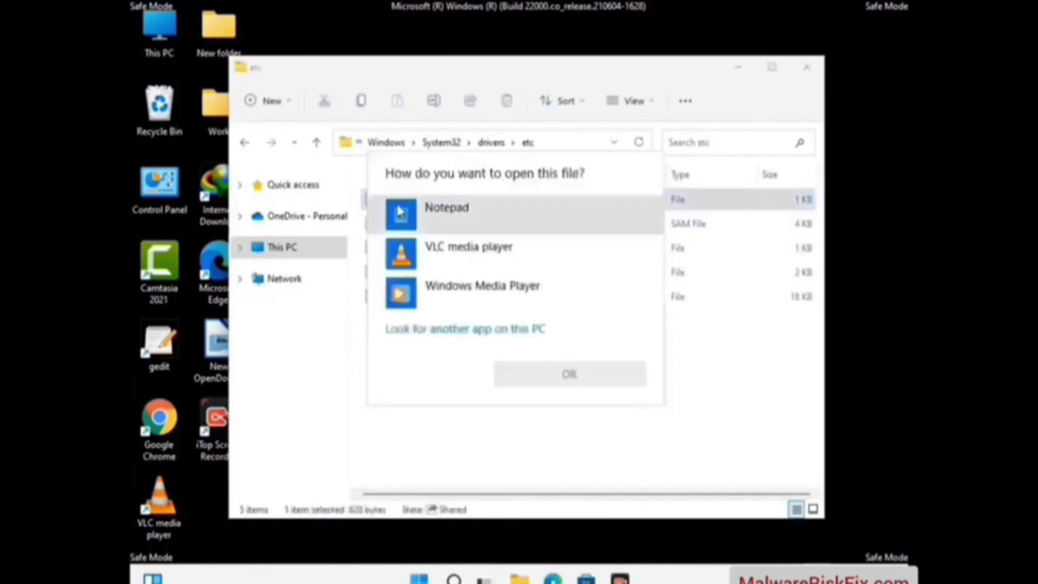
pyautogui.click(472, 217)
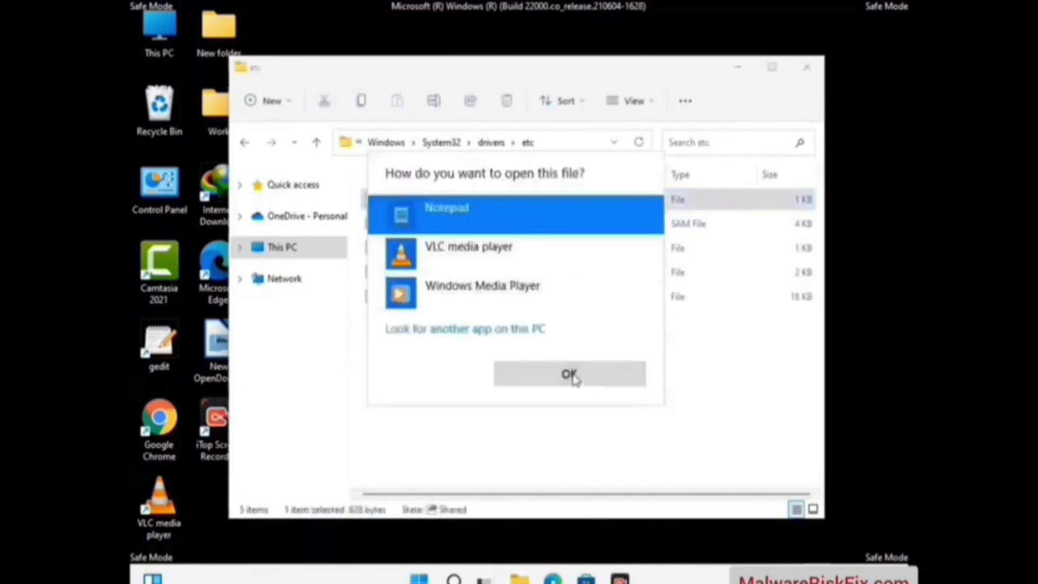
pyautogui.click(569, 374)
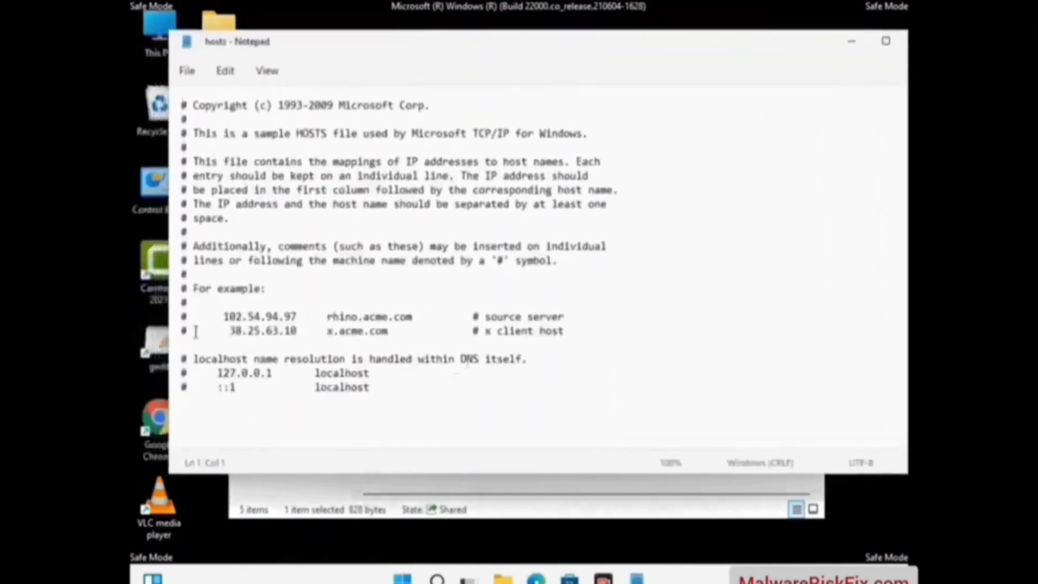
# Add blank lines after the last localhost entry in the hosts file, save it, and close the open windows
pyautogui.click(389, 392)
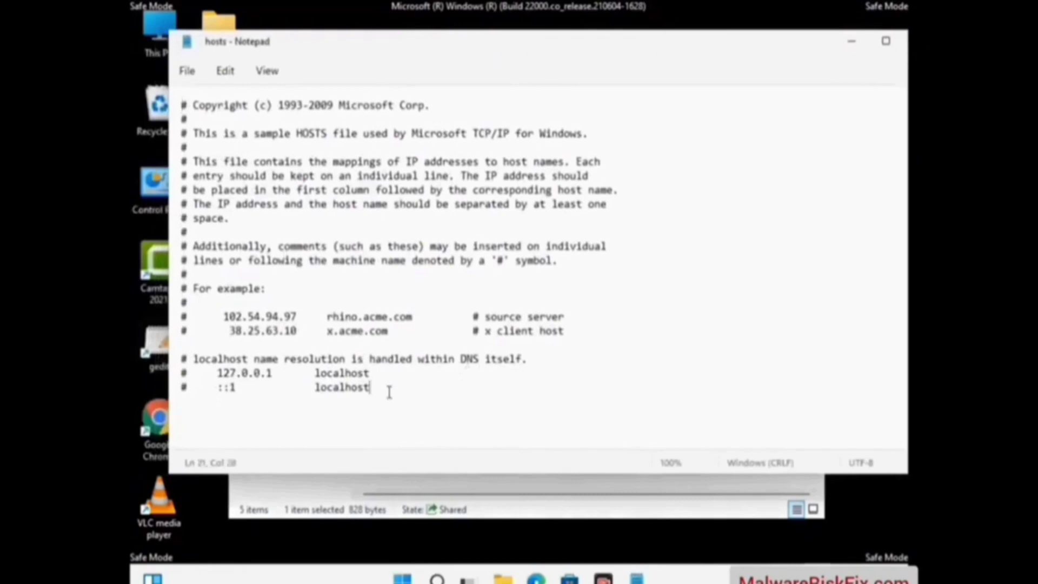
pyautogui.press('Return')
pyautogui.scroll(-1, 218, 232)
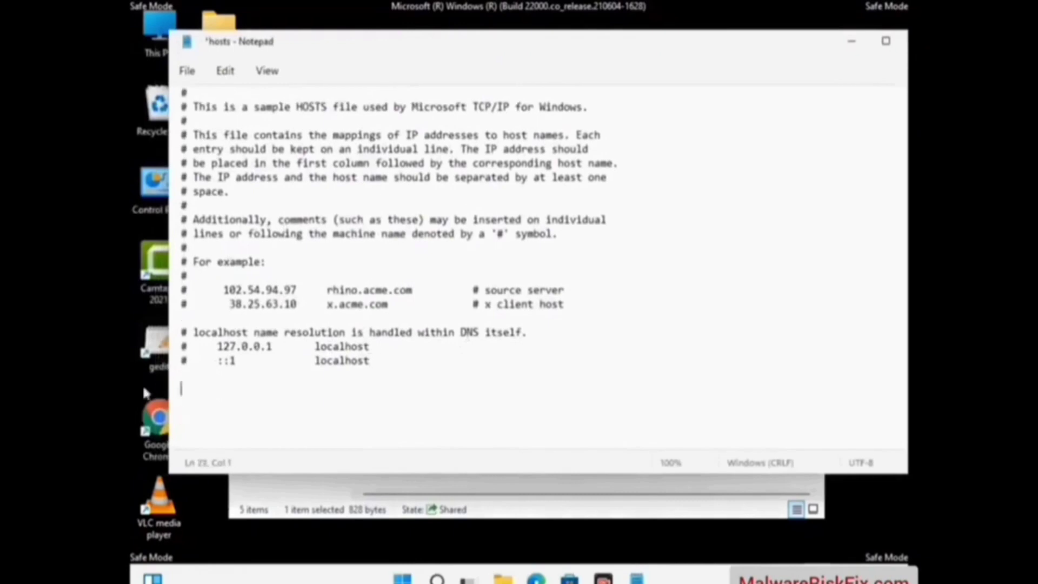
pyautogui.click(187, 72)
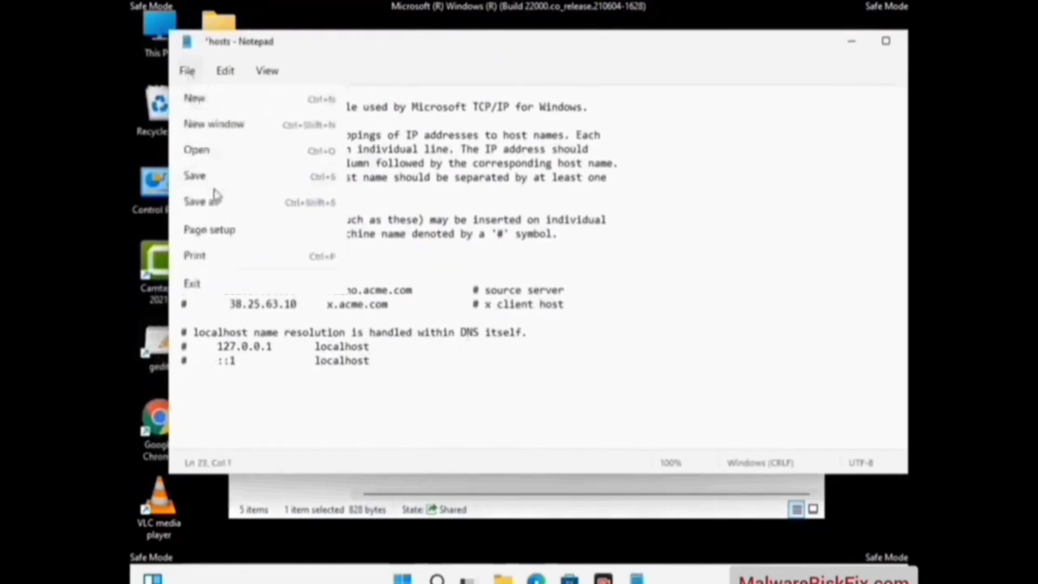
pyautogui.click(195, 176)
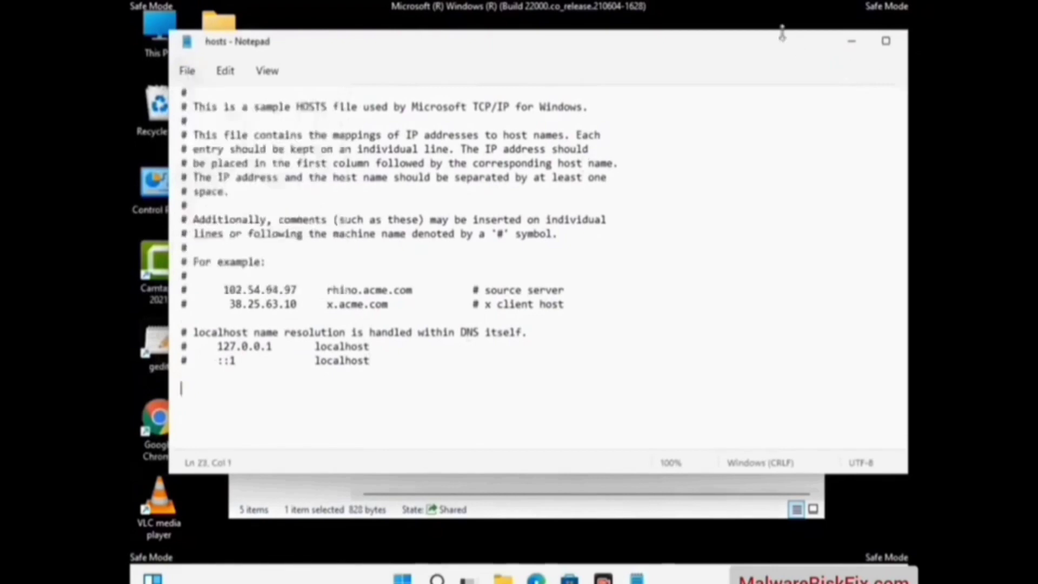
pyautogui.moveTo(781, 41); pyautogui.dragTo(661, 41)
pyautogui.click(802, 48)
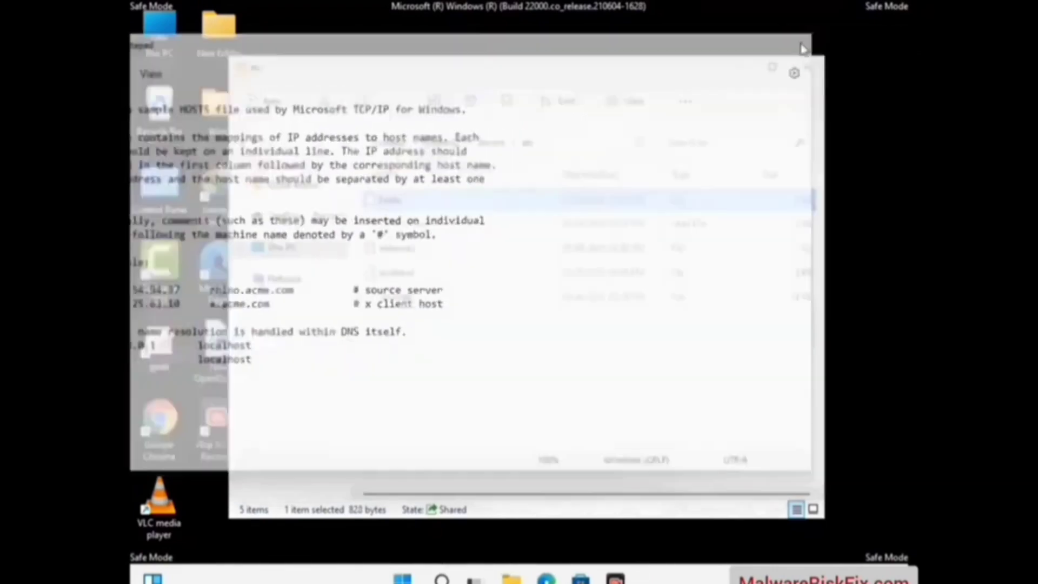
pyautogui.click(807, 66)
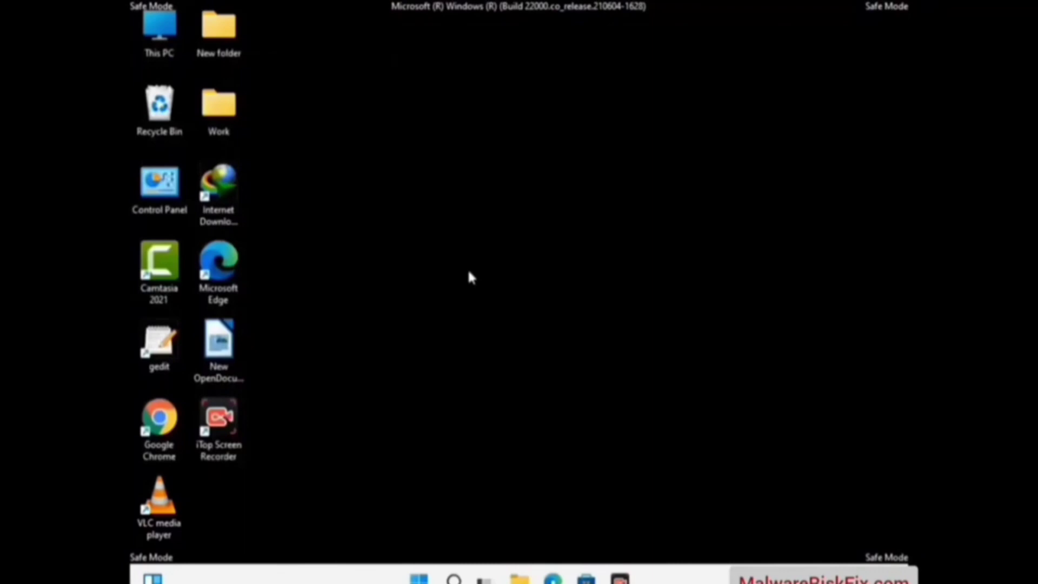
# Open the AppData Roaming folder by running %appdata%
pyautogui.press('super+r')
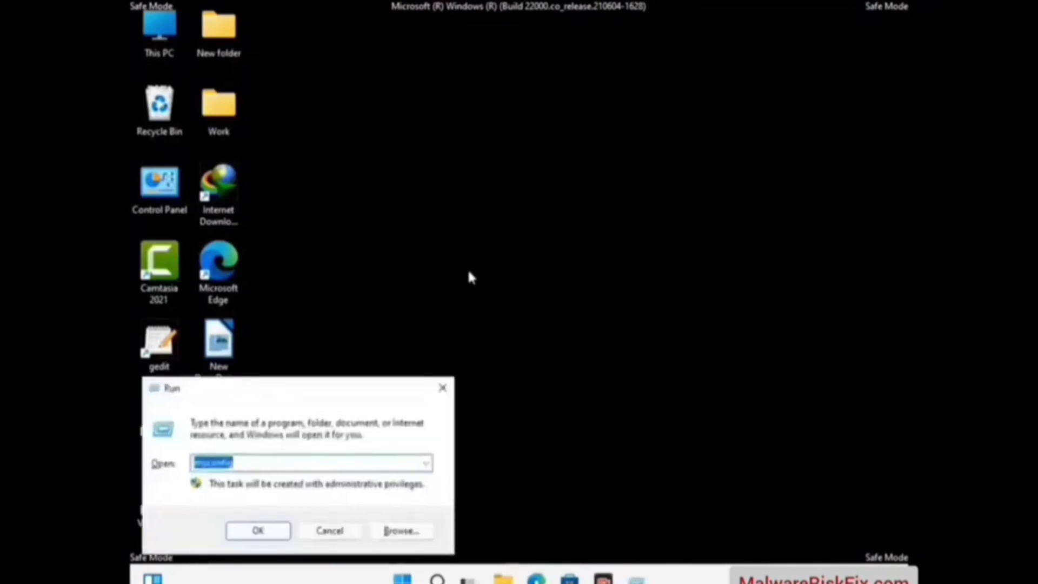
pyautogui.moveTo(298, 385); pyautogui.dragTo(484, 166)
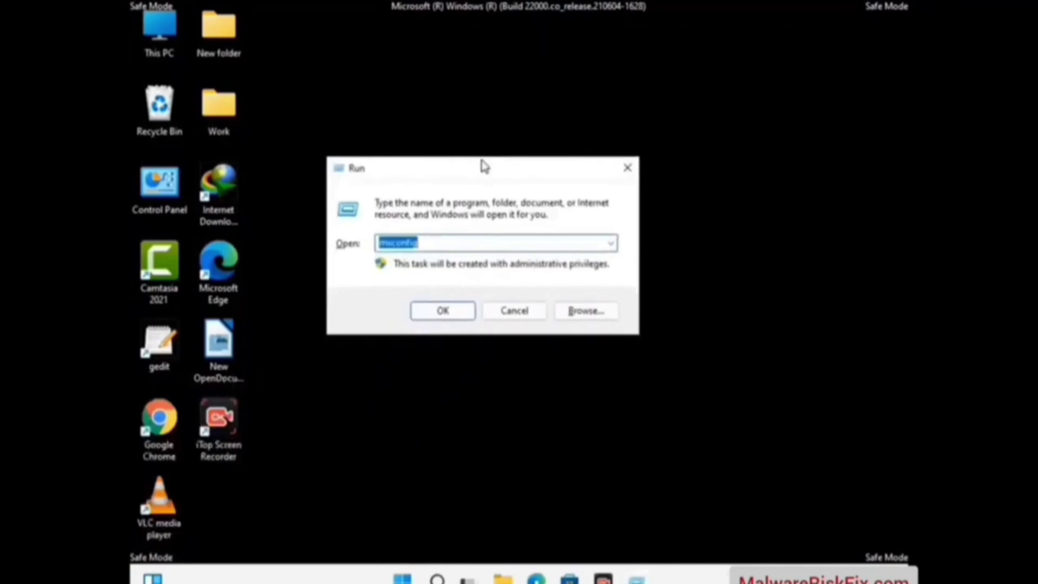
pyautogui.write('%')
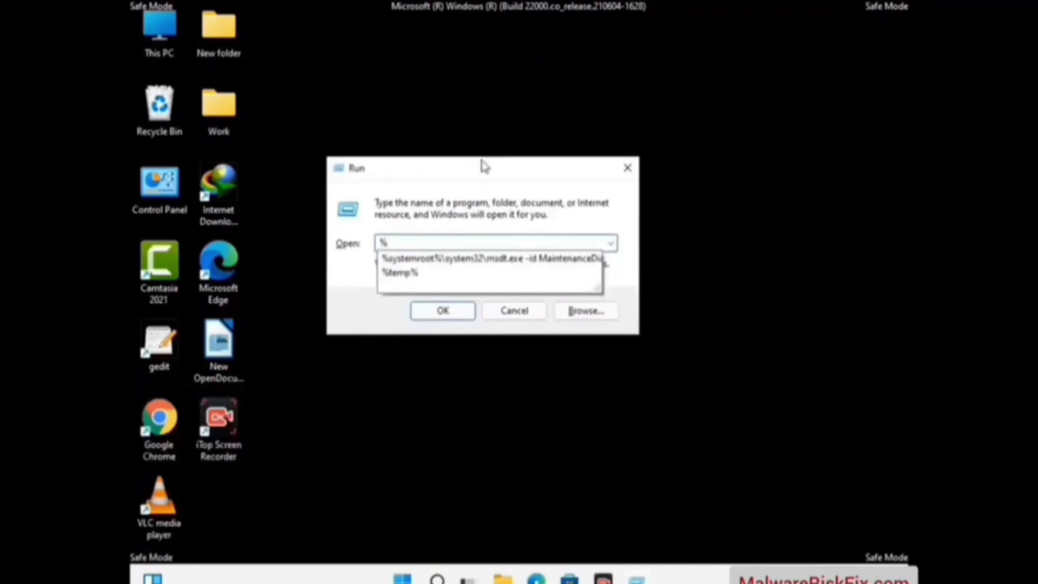
pyautogui.write('appdata%')
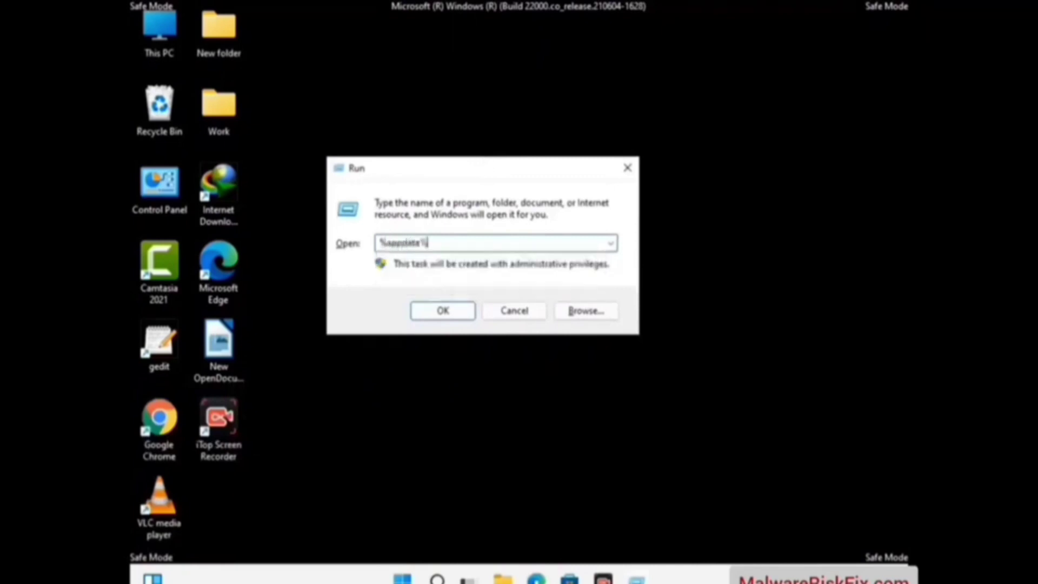
pyautogui.press('Return')
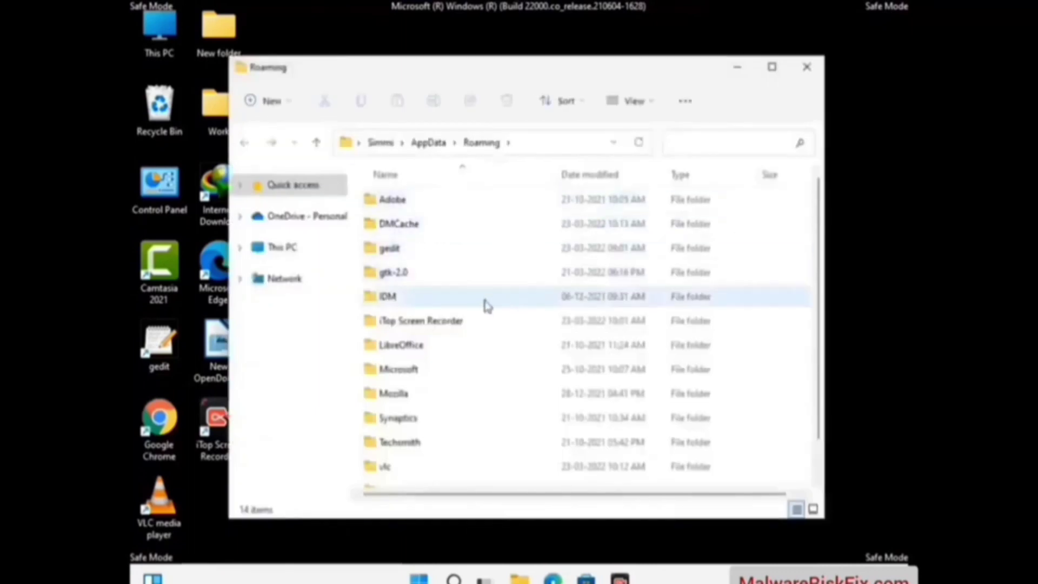
# Delete the Zoom folder from the Roaming folder and close the window
pyautogui.scroll(-1, 487, 303)
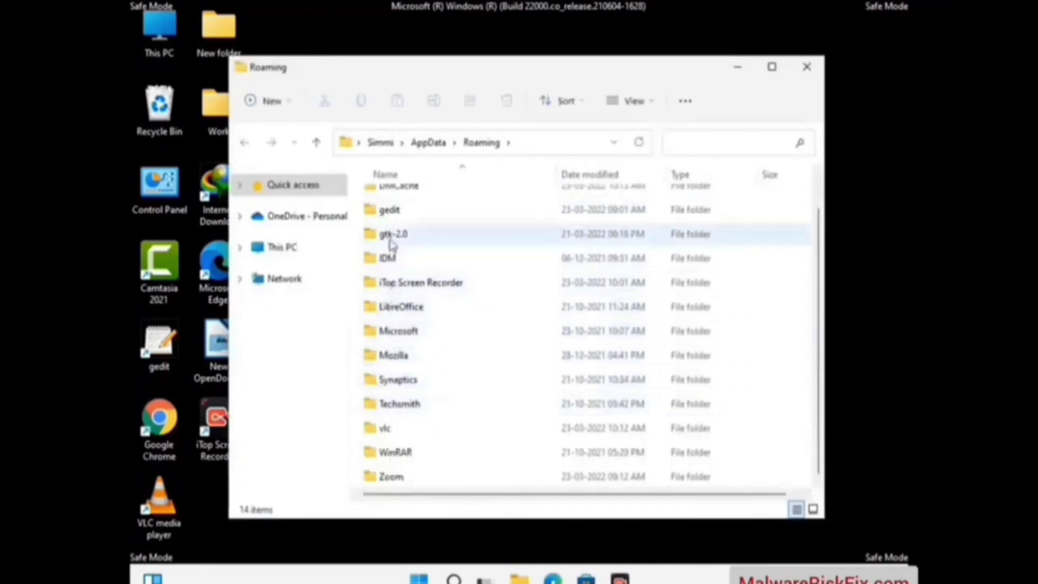
pyautogui.scroll(1, 384, 270)
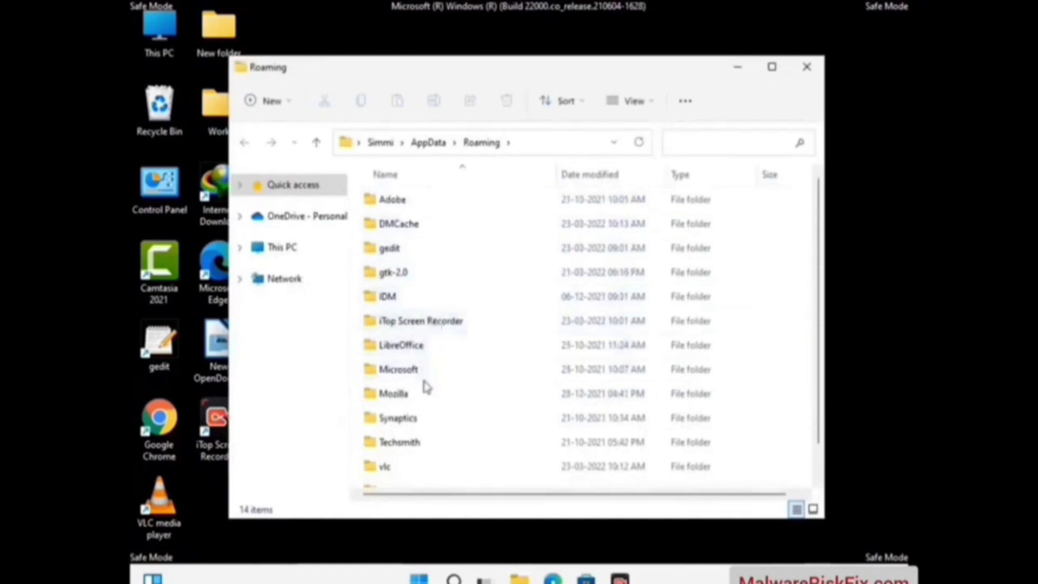
pyautogui.scroll(-1, 424, 389)
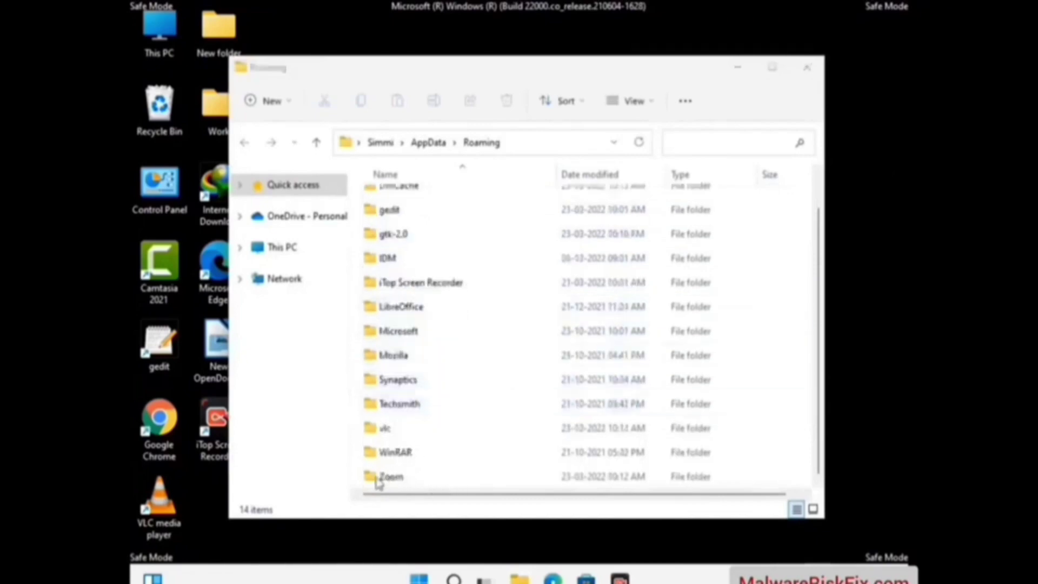
pyautogui.click(582, 475)
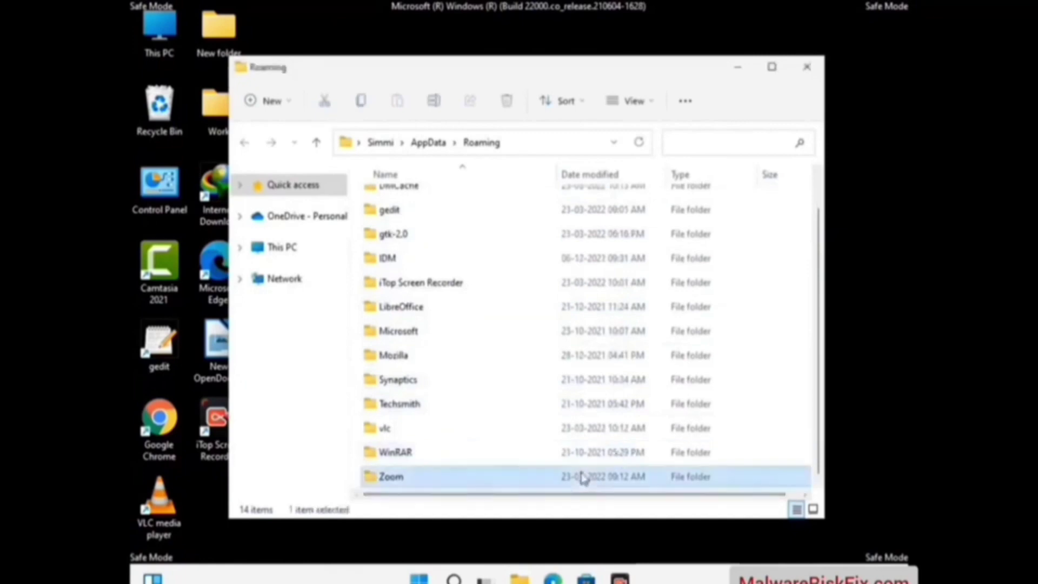
pyautogui.click(514, 107)
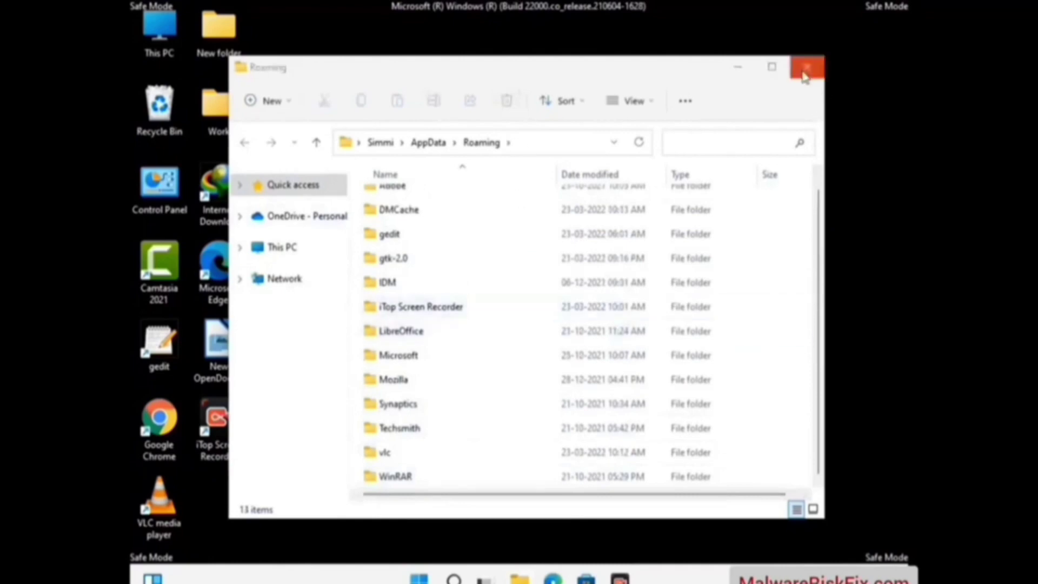
pyautogui.click(806, 67)
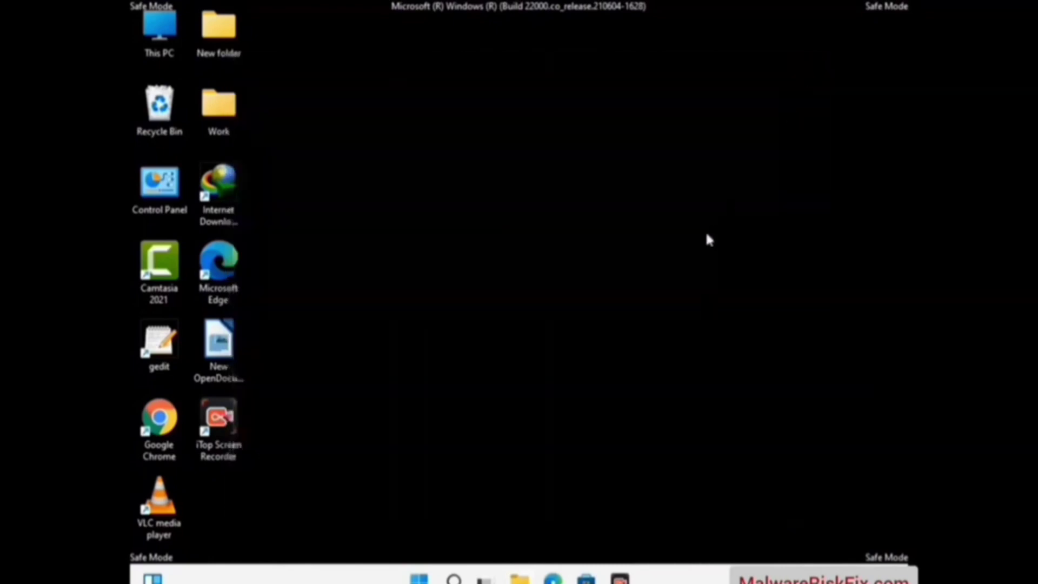
# Open the AppData Local folder by running %LocalAppData%
pyautogui.press('super+r')
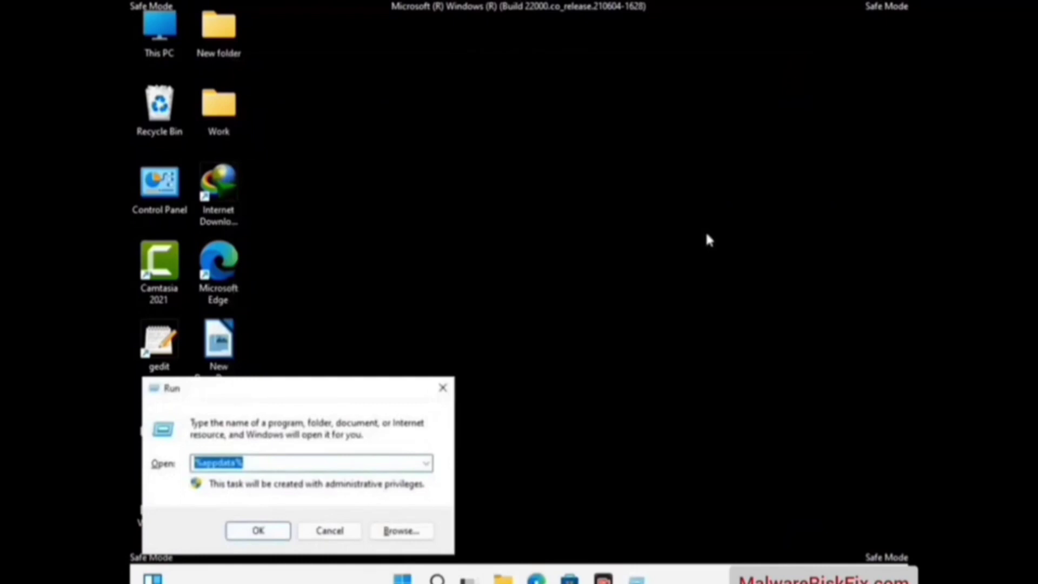
pyautogui.moveTo(327, 403); pyautogui.dragTo(546, 218)
pyautogui.write('%L')
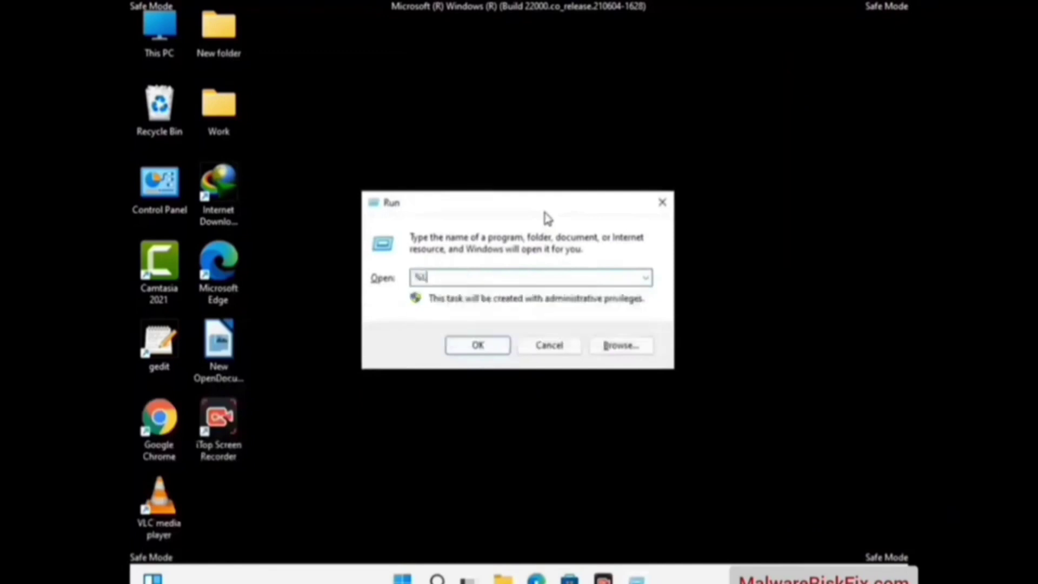
pyautogui.write('ocalAppData%')
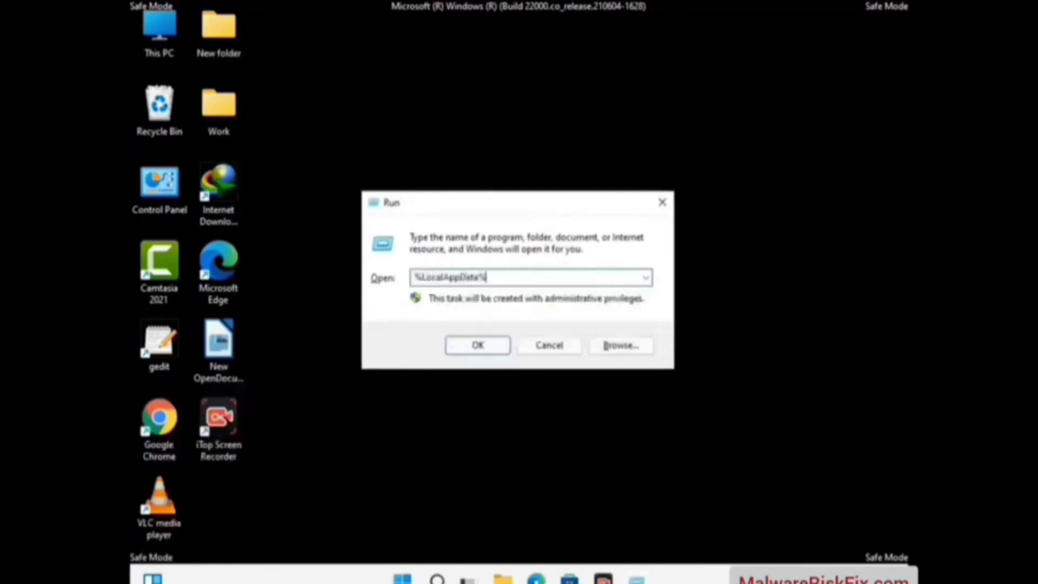
pyautogui.press('Return')
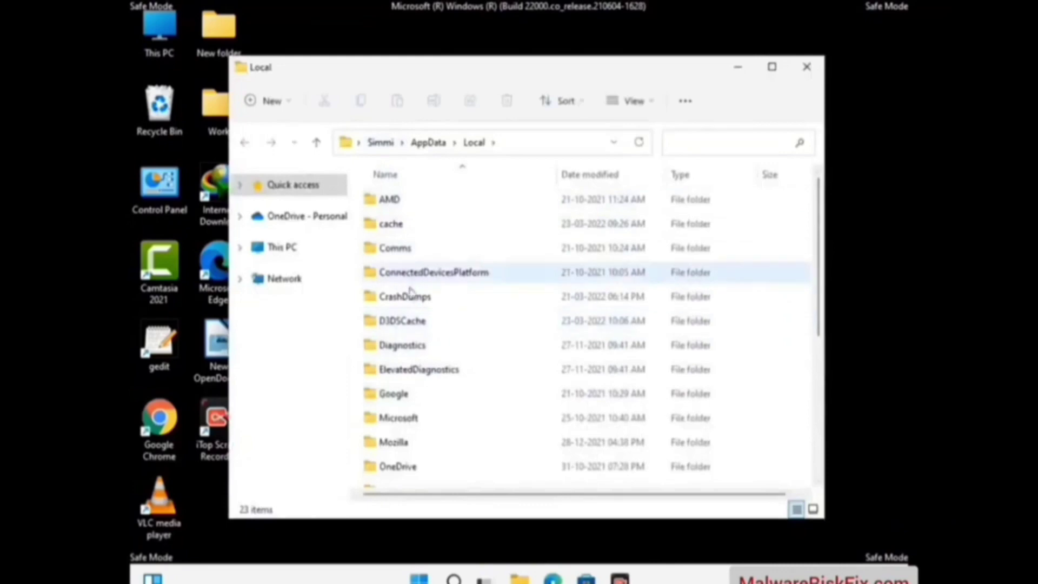
# Delete the Mozilla folder from the AppData Local folder
pyautogui.scroll(-1, 433, 376)
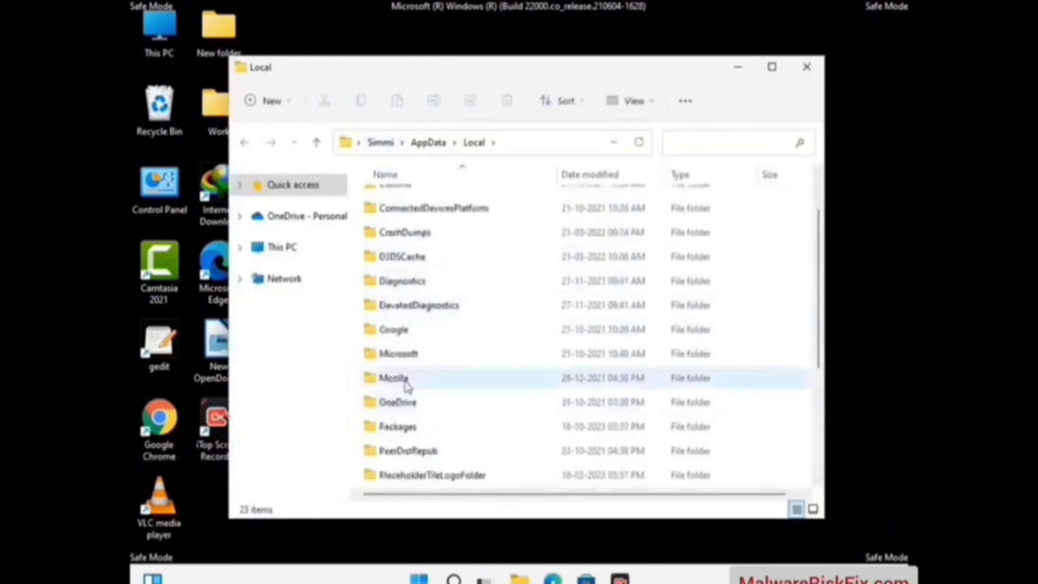
pyautogui.click(472, 380)
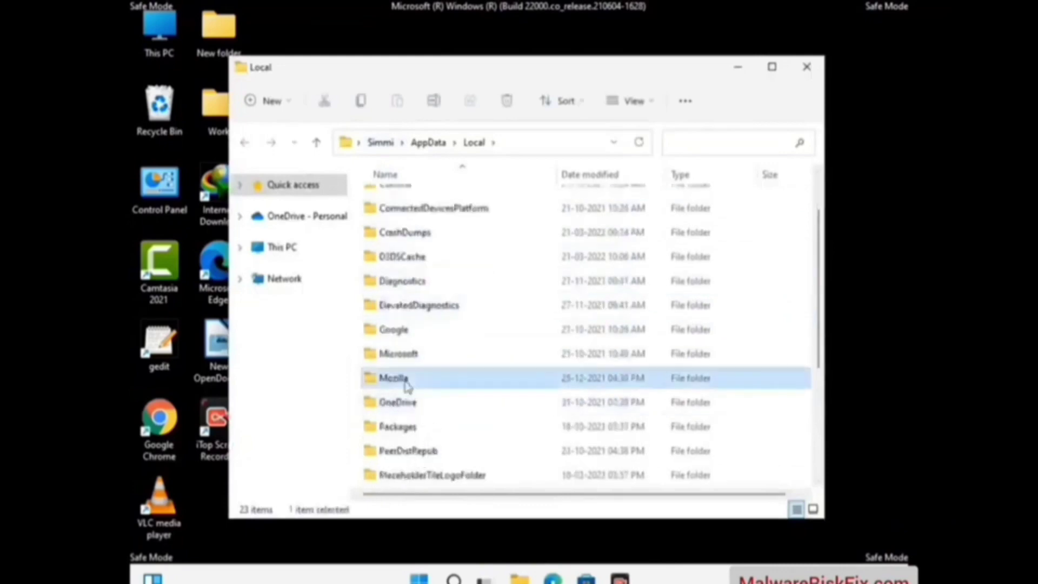
pyautogui.click(506, 110)
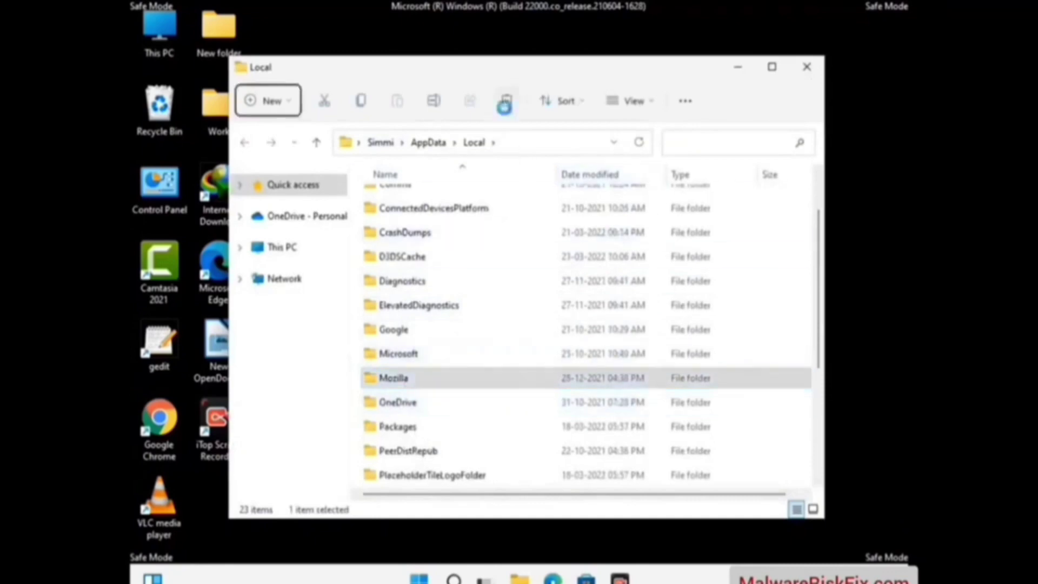
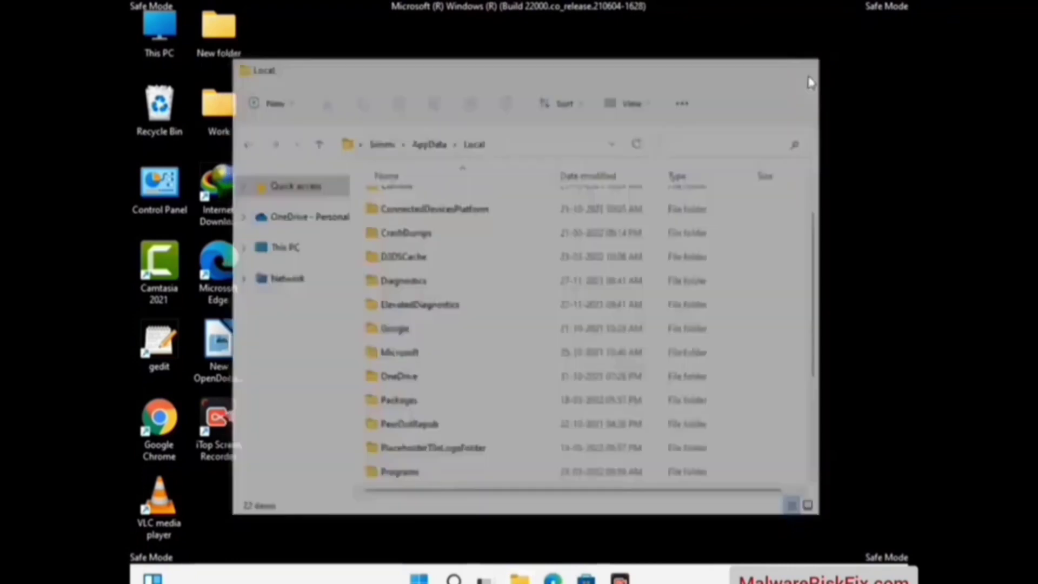
# Open the ProgramData folder on drive C: by running %ProgramData%
pyautogui.press('super+r')
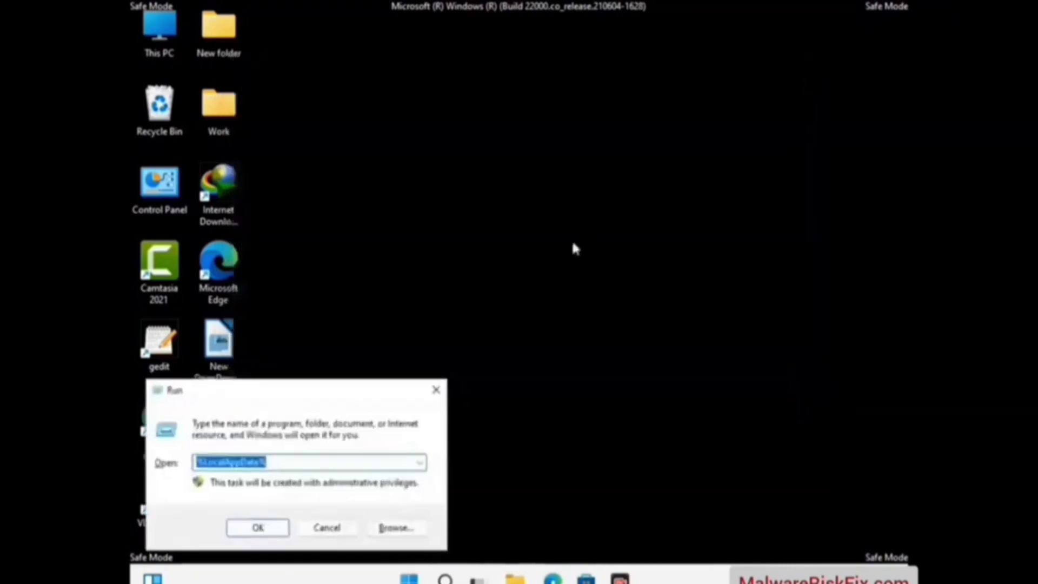
pyautogui.moveTo(263, 395); pyautogui.dragTo(474, 219)
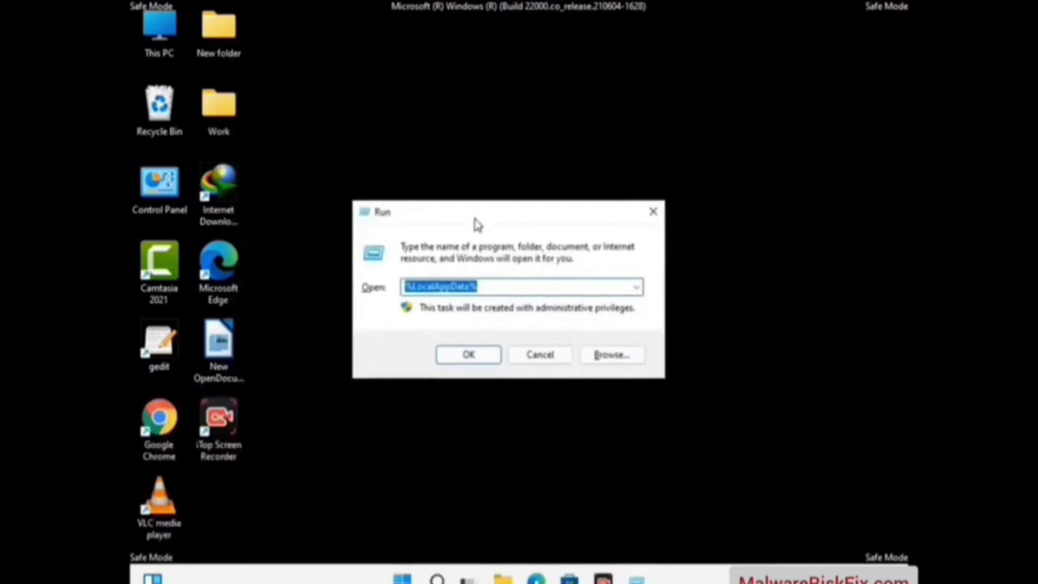
pyautogui.write('%')
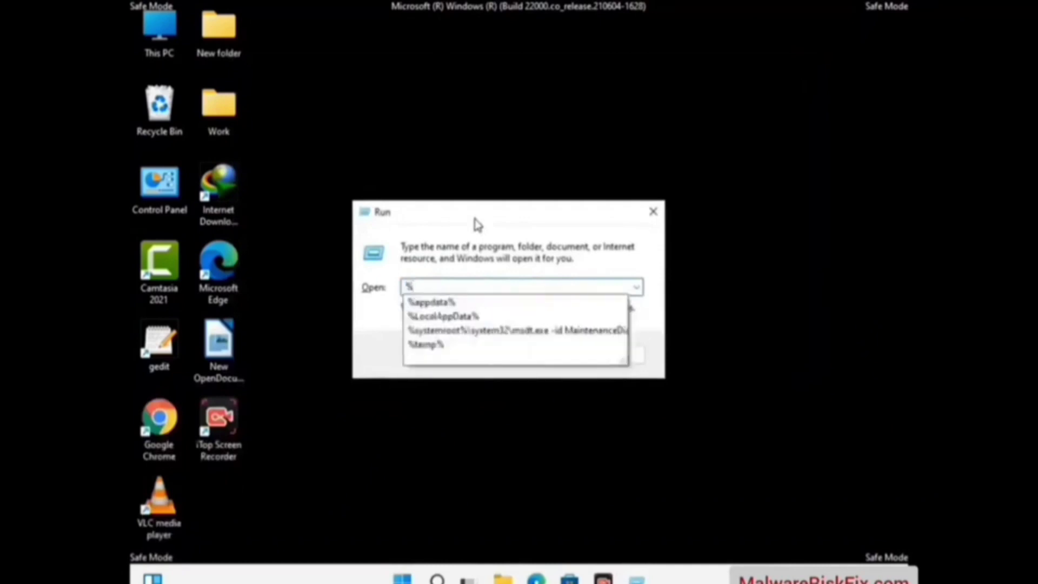
pyautogui.write('Pro')
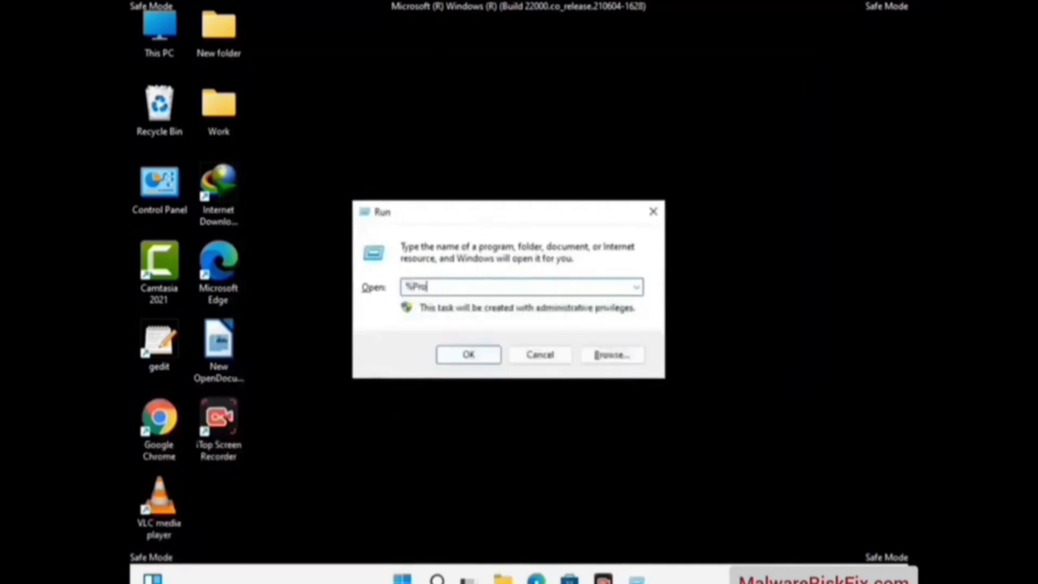
pyautogui.write('gramData%')
pyautogui.press('Return')
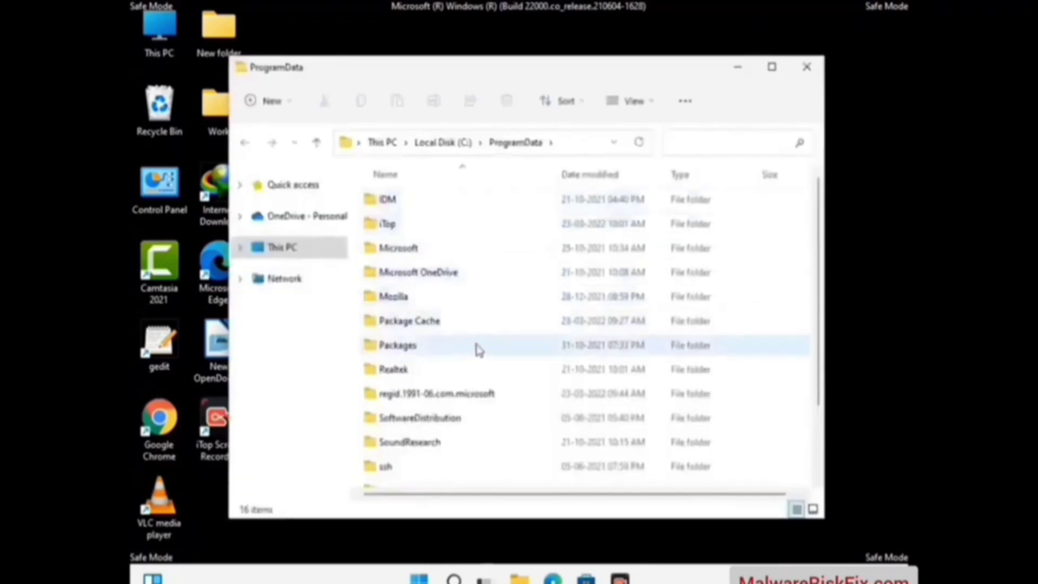
# Delete the Mozilla folder from ProgramData, check the remaining folders, and close the window
pyautogui.scroll(-2, 478, 352)
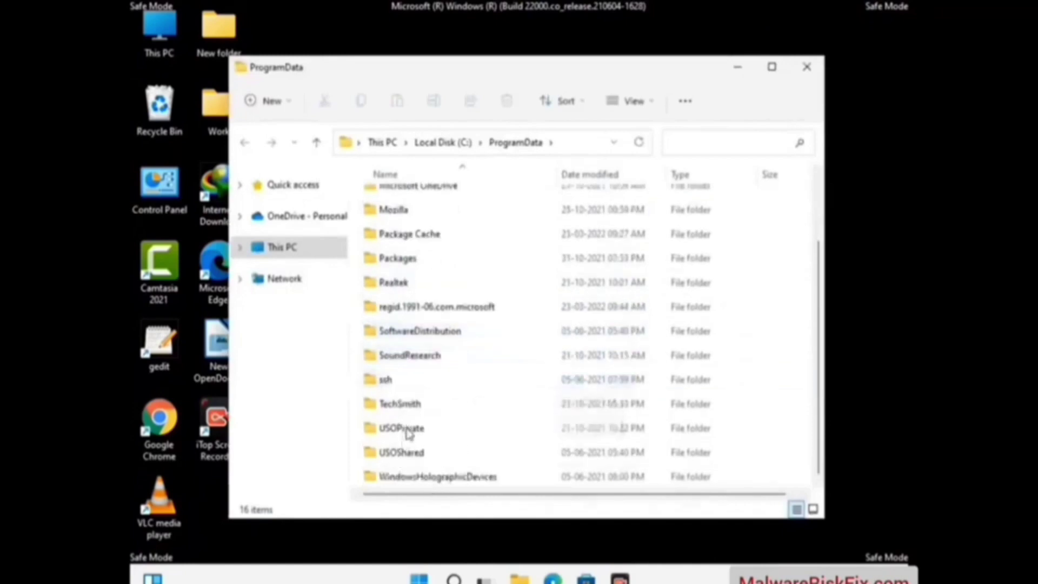
pyautogui.click(404, 211)
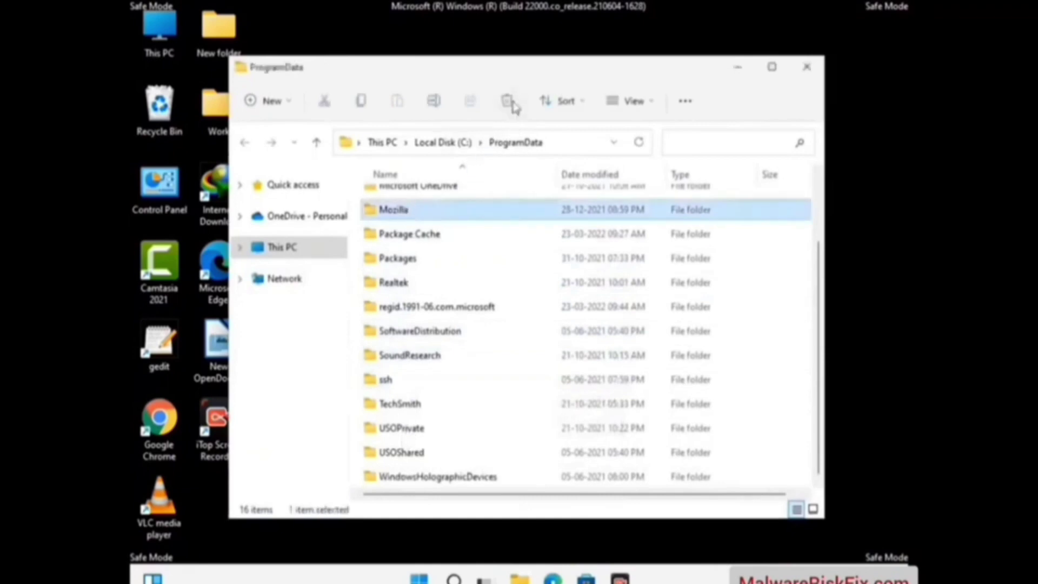
pyautogui.click(514, 106)
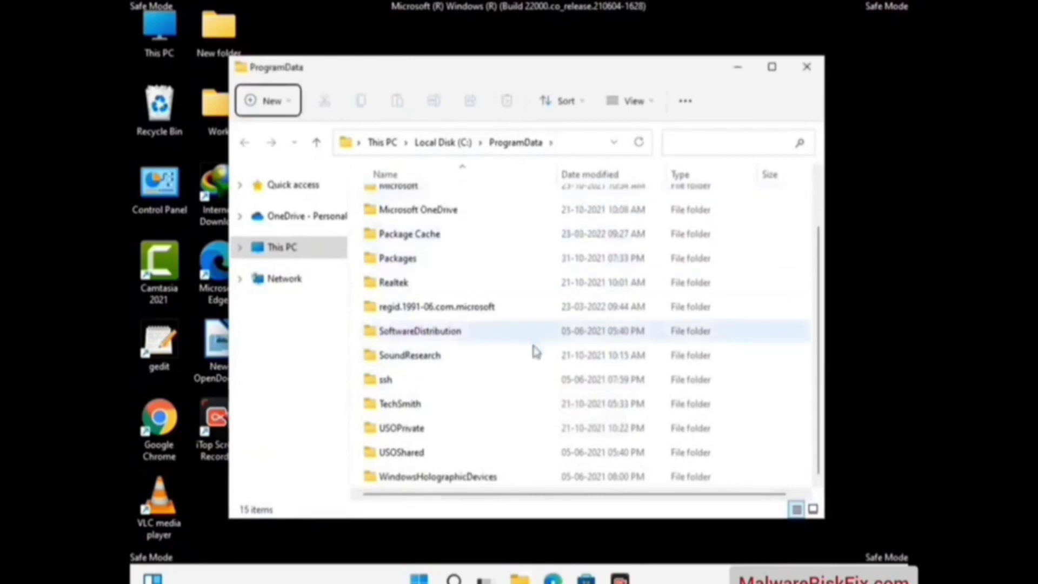
pyautogui.scroll(3, 535, 352)
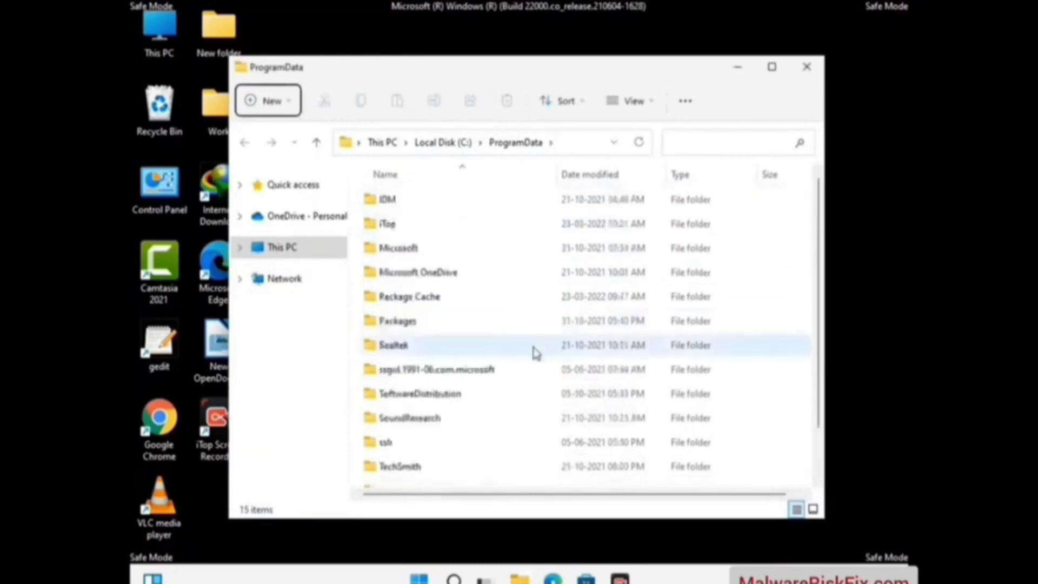
pyautogui.click(808, 67)
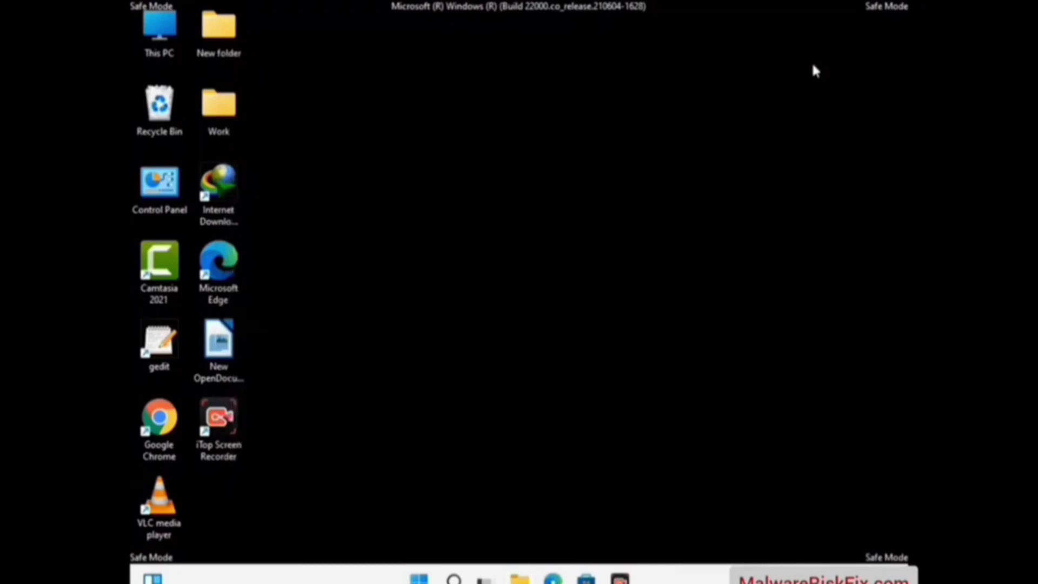
# Open the Windows folder on drive C: by running %WinDir%
pyautogui.press('super+r')
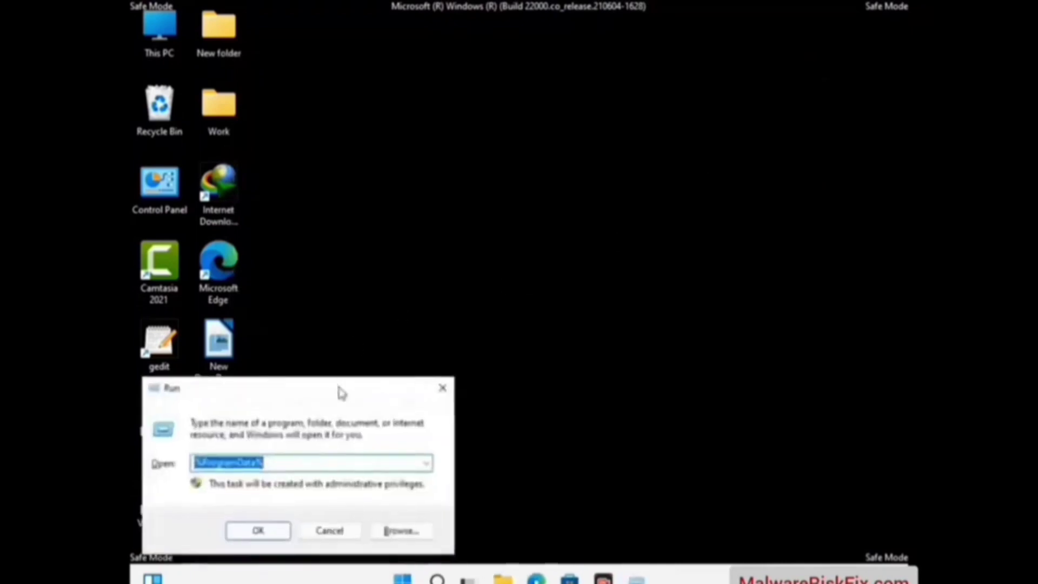
pyautogui.moveTo(340, 391); pyautogui.dragTo(542, 216)
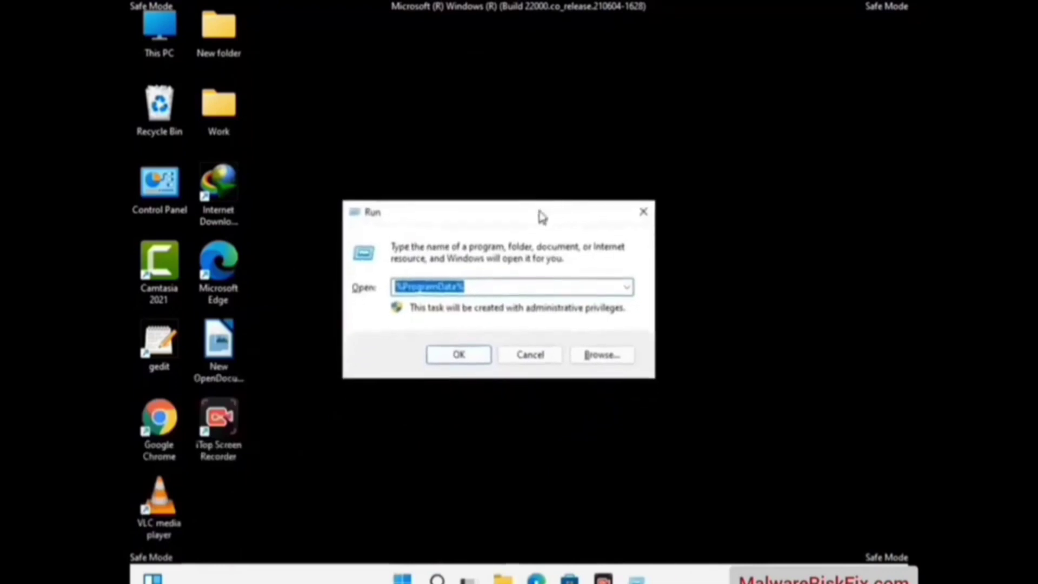
pyautogui.write('%temp')
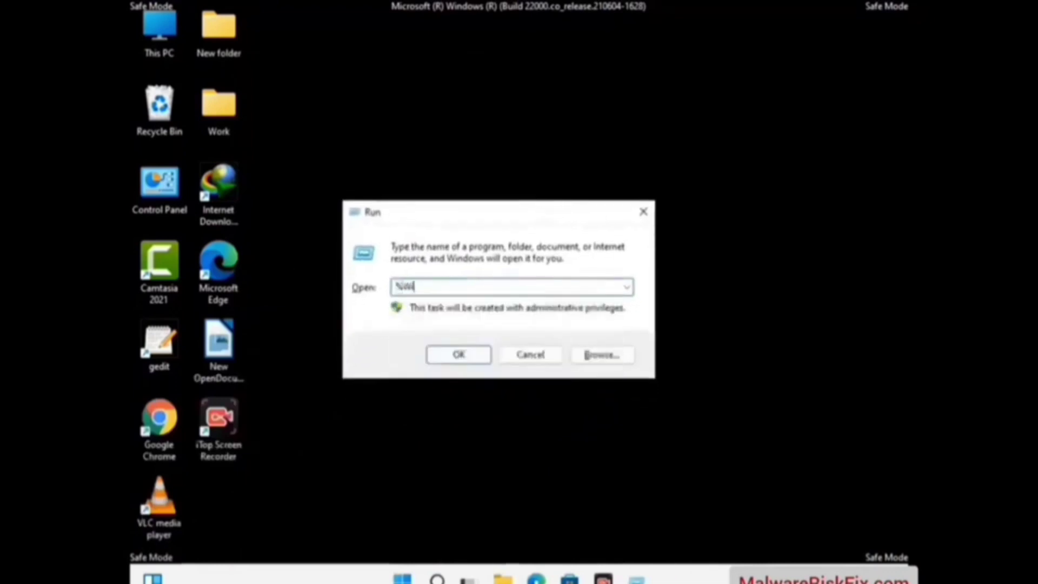
pyautogui.write('Dir%\\')
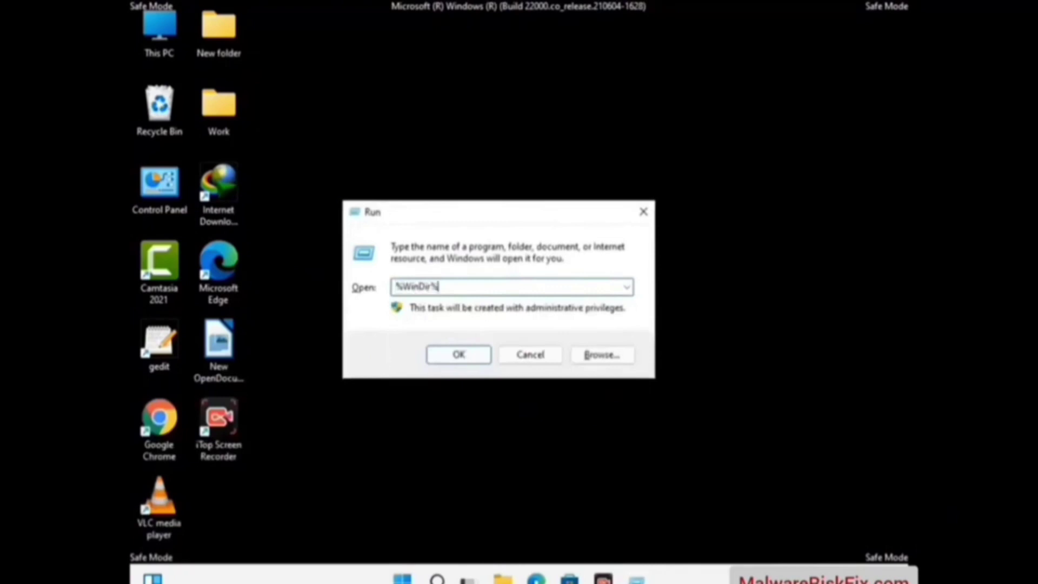
pyautogui.press('Return')
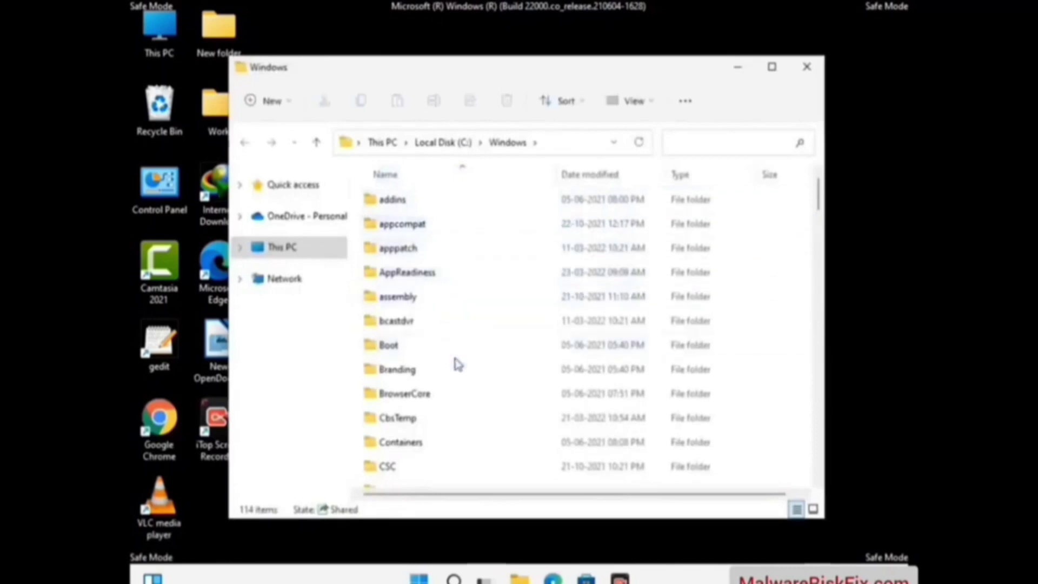
# Look through the folders and files in the Windows folder for suspicious items, and close the window
pyautogui.scroll(-1, 457, 369)
pyautogui.scroll(-2, 456, 370)
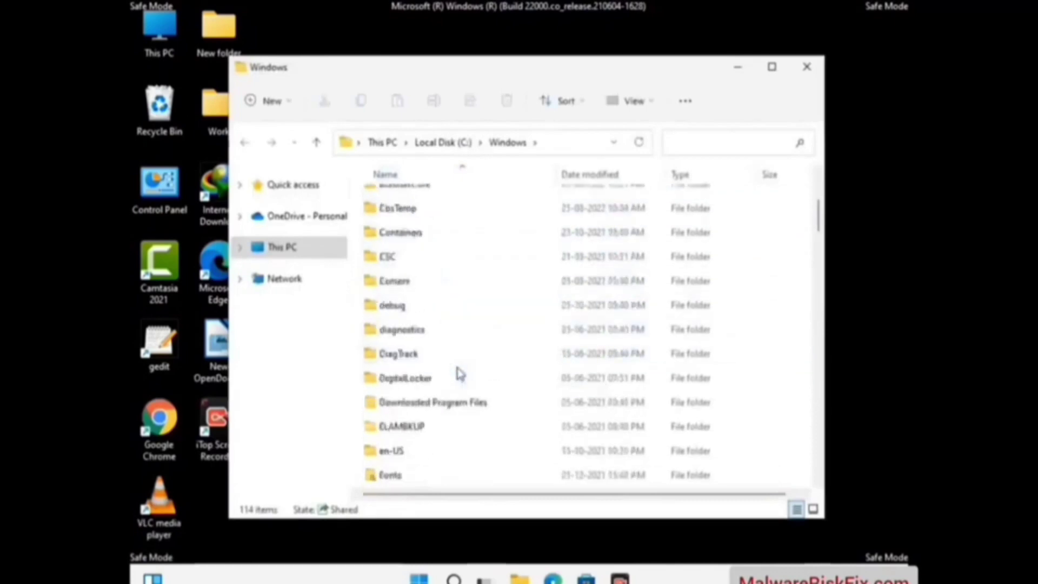
pyautogui.scroll(-1, 459, 373)
pyautogui.scroll(-5, 459, 375)
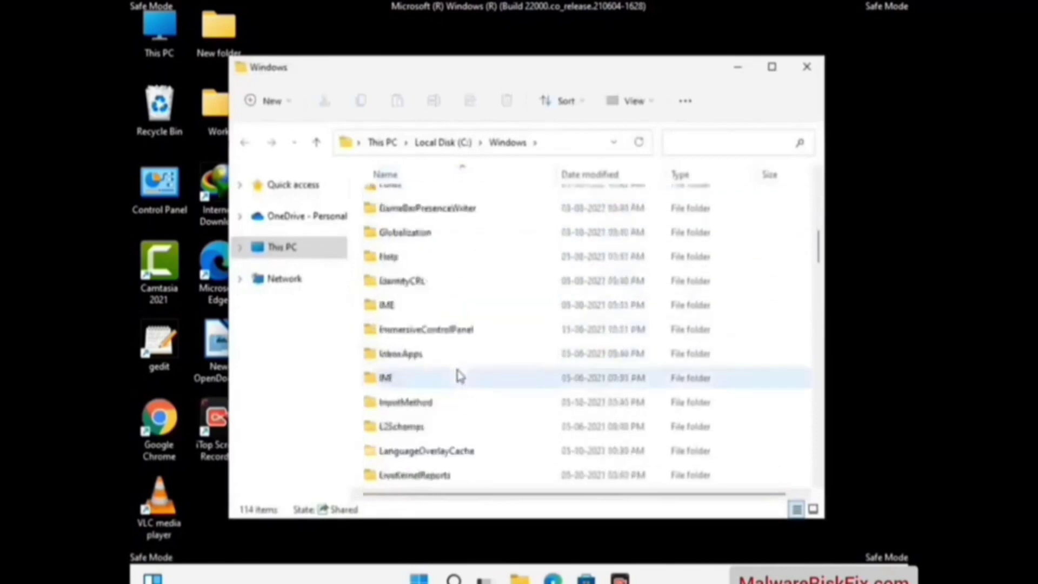
pyautogui.scroll(-4, 459, 377)
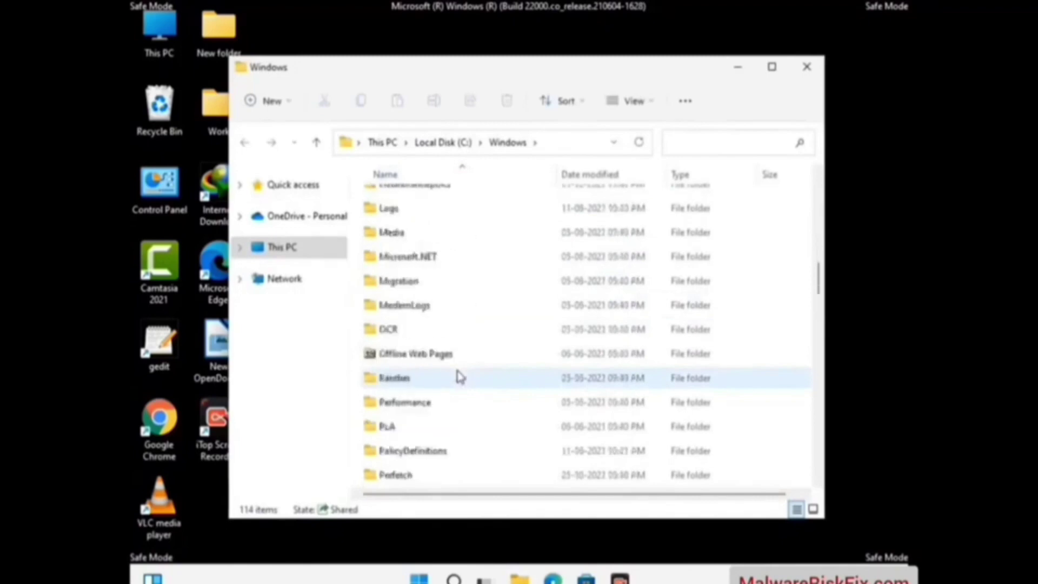
pyautogui.scroll(-6, 459, 377)
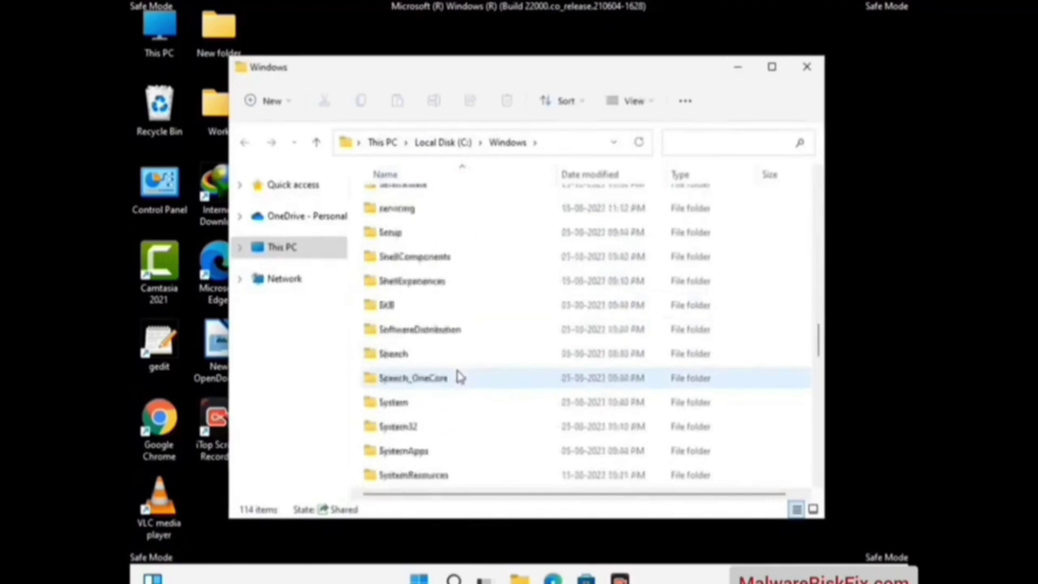
pyautogui.scroll(-8, 458, 377)
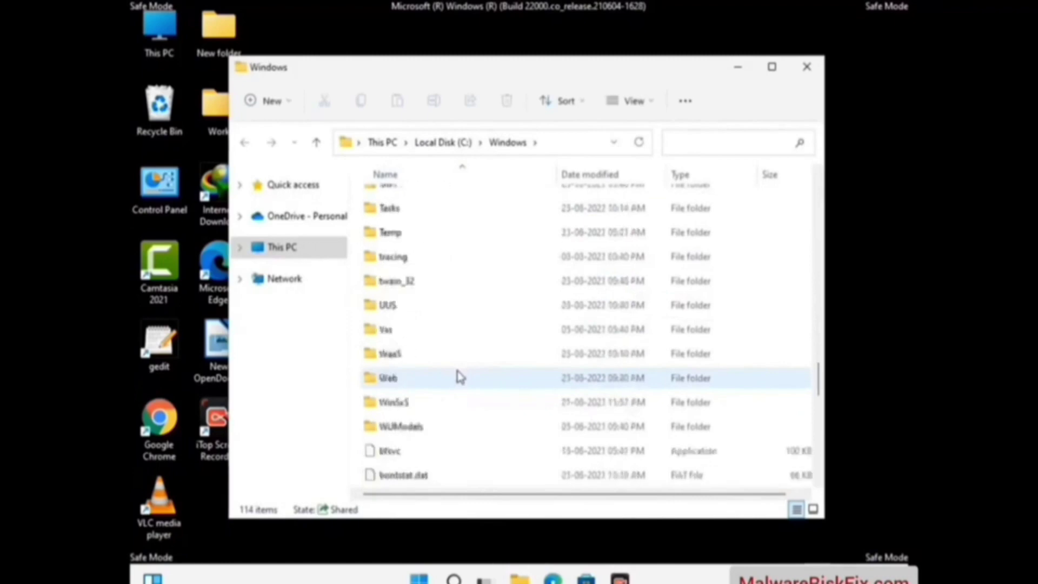
pyautogui.scroll(-8, 458, 377)
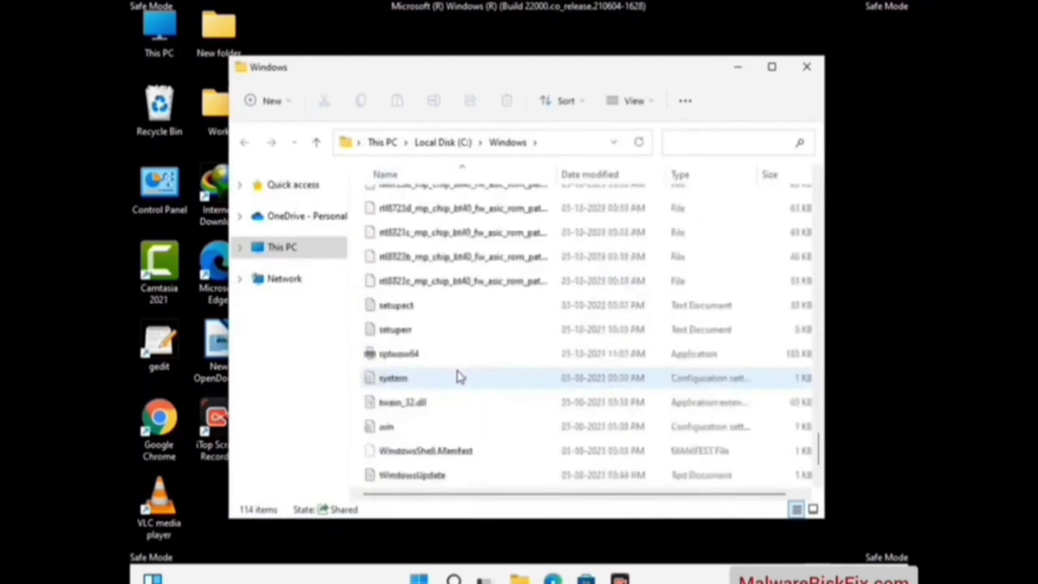
pyautogui.scroll(12, 459, 377)
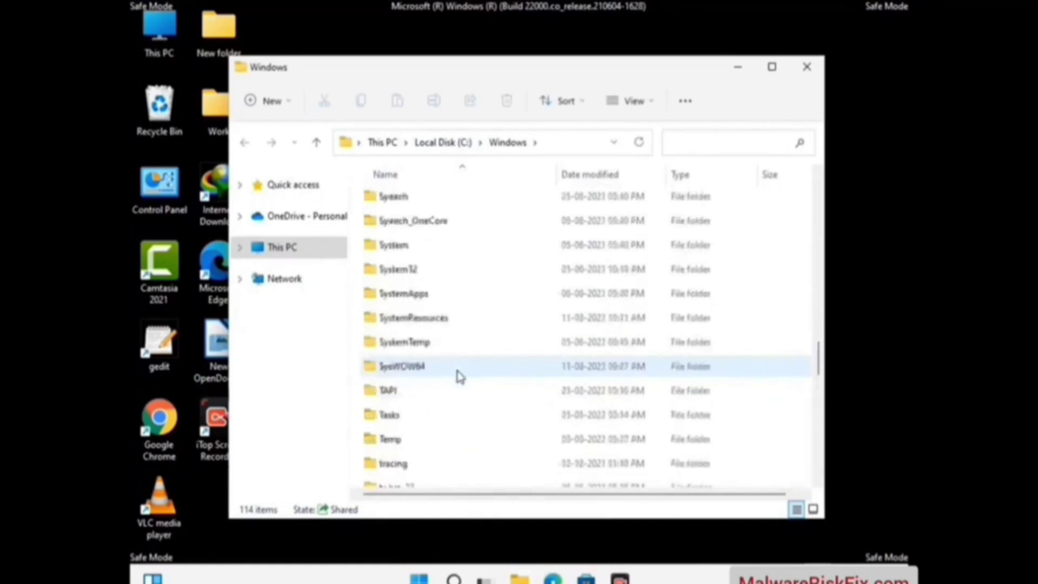
pyautogui.scroll(3, 458, 377)
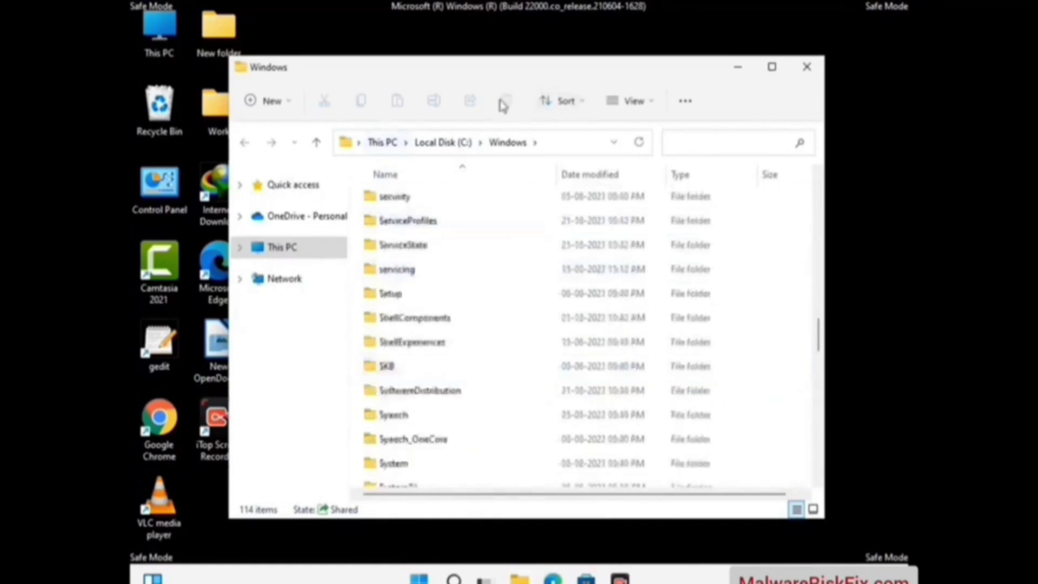
pyautogui.click(811, 68)
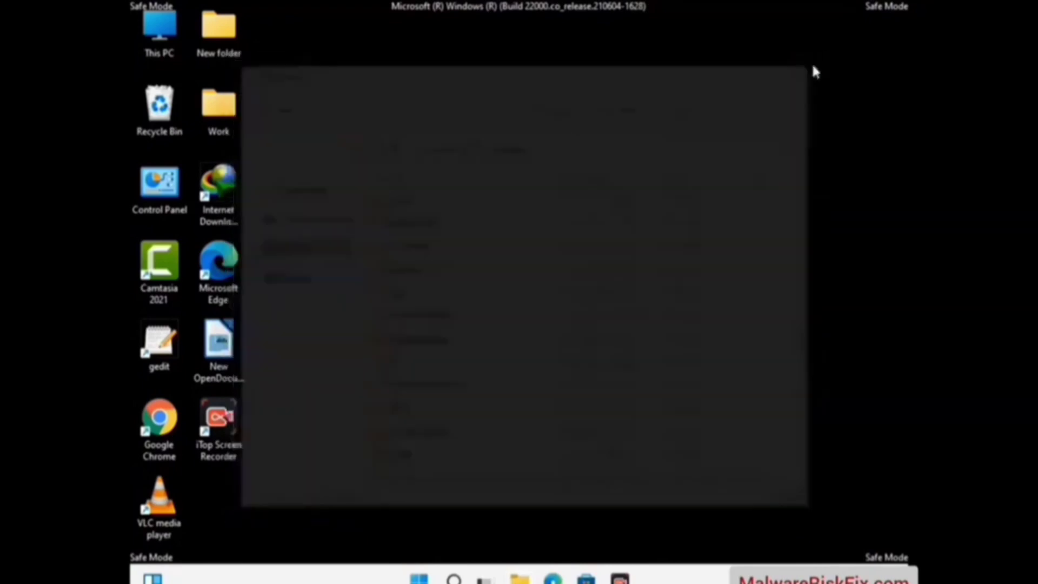
# Open the user's temporary files folder in AppData Local by running %temp%
pyautogui.press('super+r')
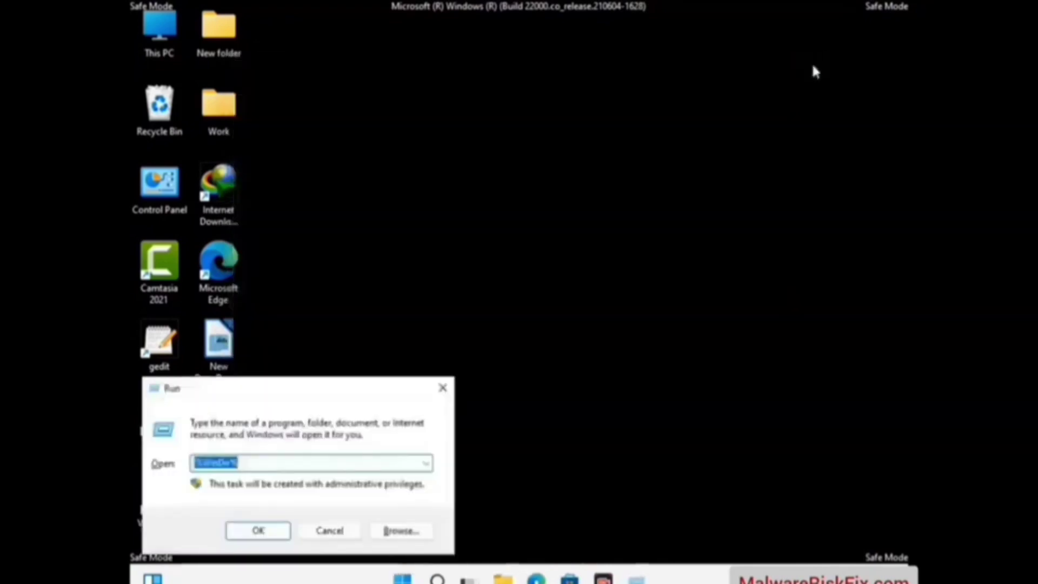
pyautogui.moveTo(347, 394); pyautogui.dragTo(590, 144)
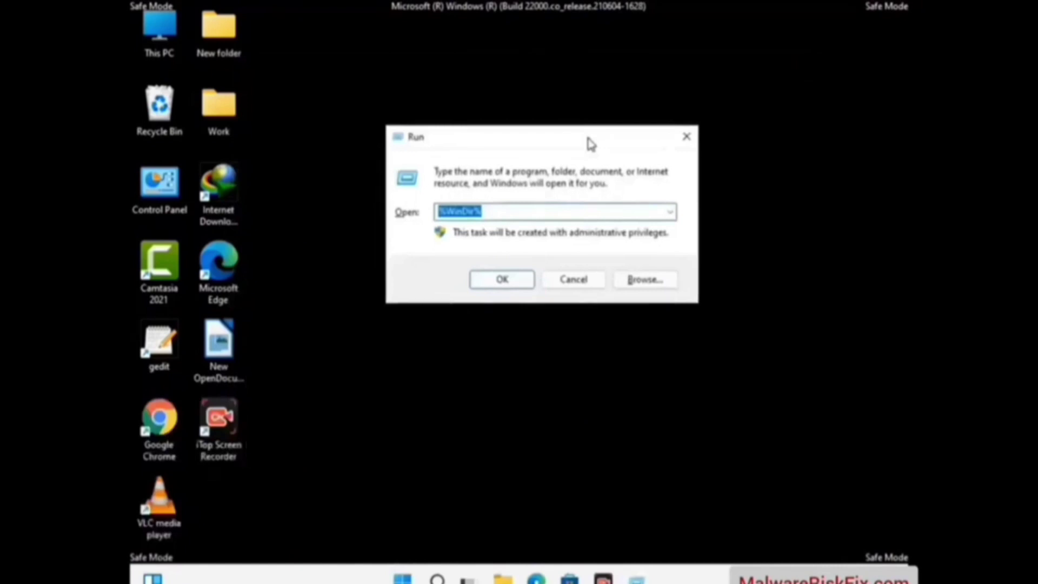
pyautogui.write('%tem')
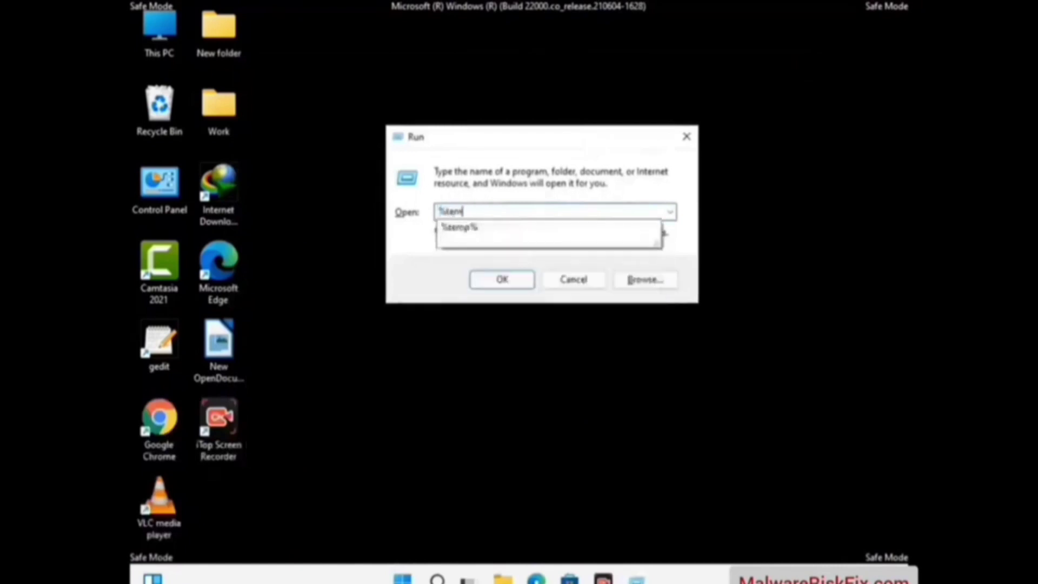
pyautogui.write('p%')
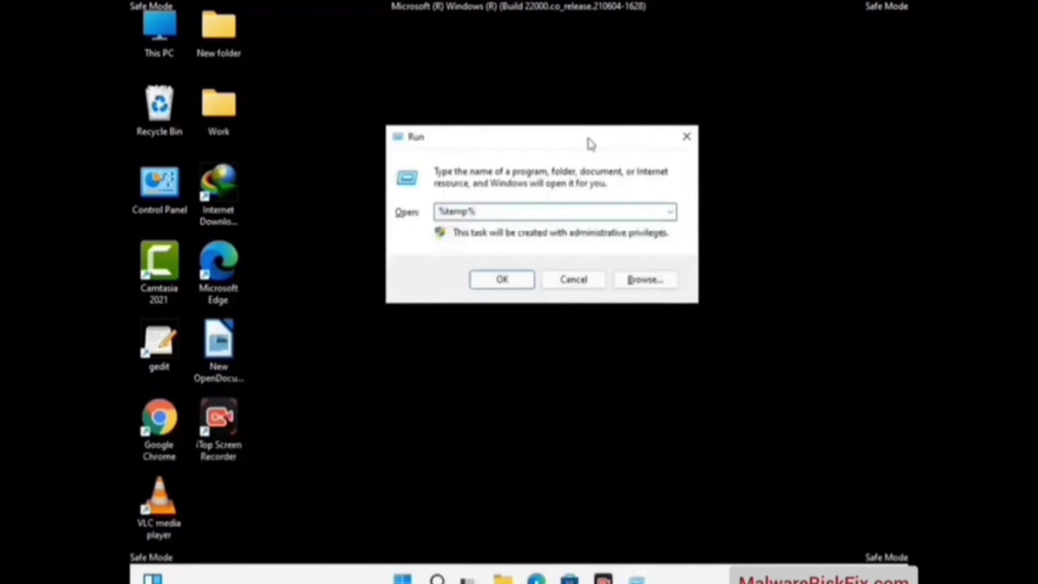
pyautogui.click(502, 279)
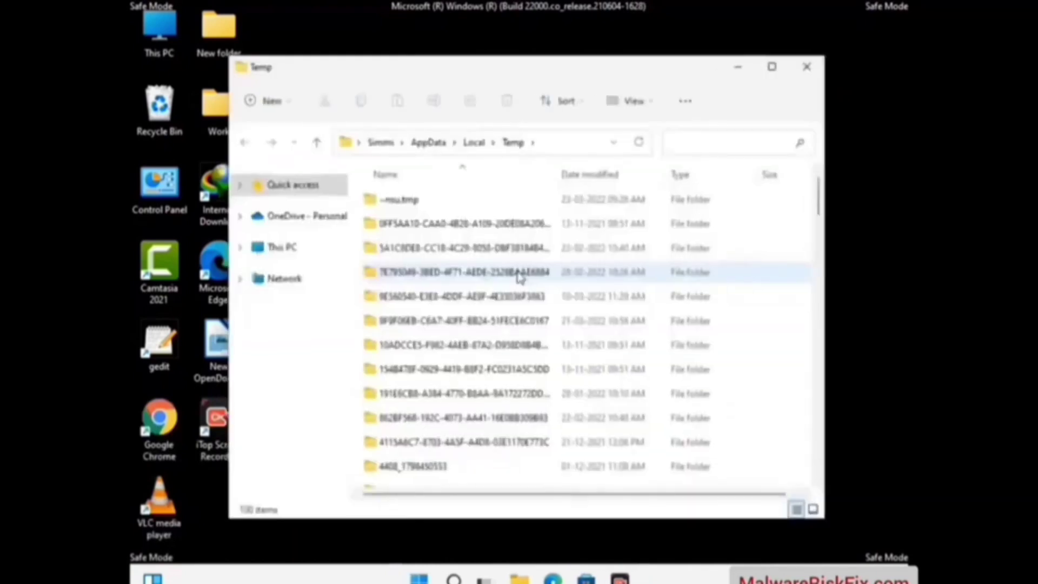
# Delete all items in the AppData Local Temp folder and close the window
pyautogui.click(471, 322)
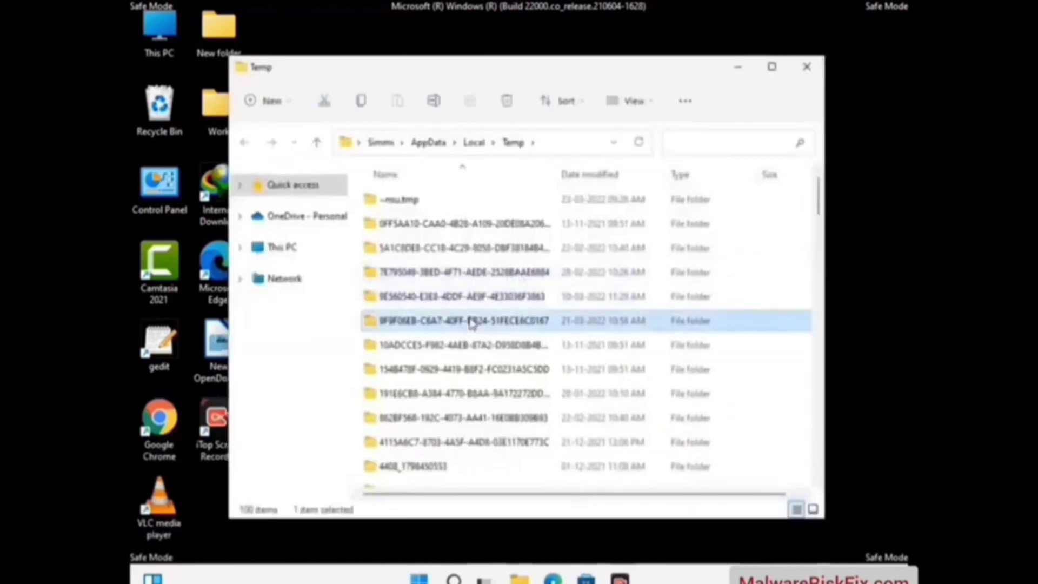
pyautogui.hotkey('ctrl', 'a')
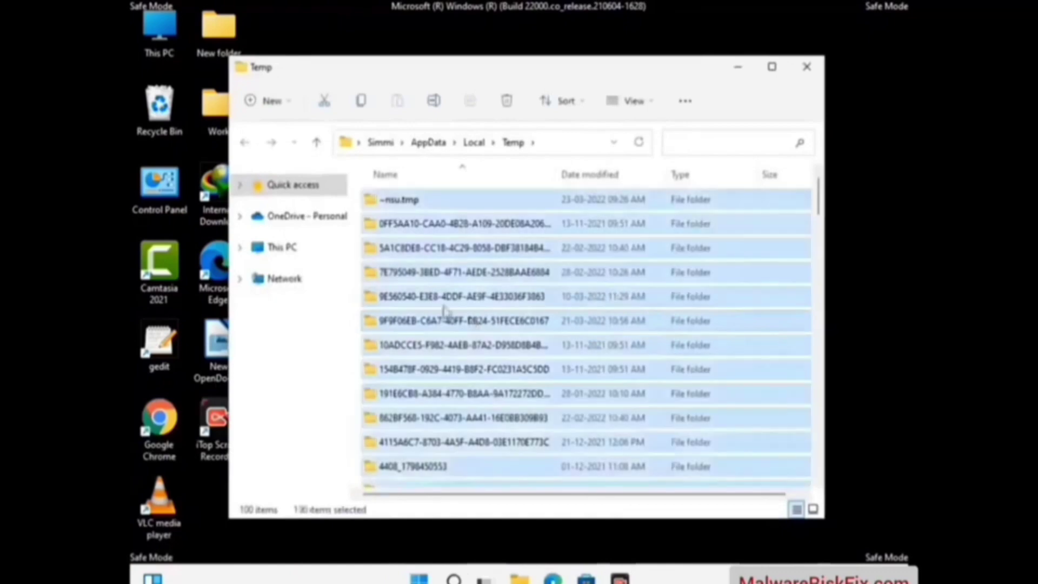
pyautogui.click(508, 102)
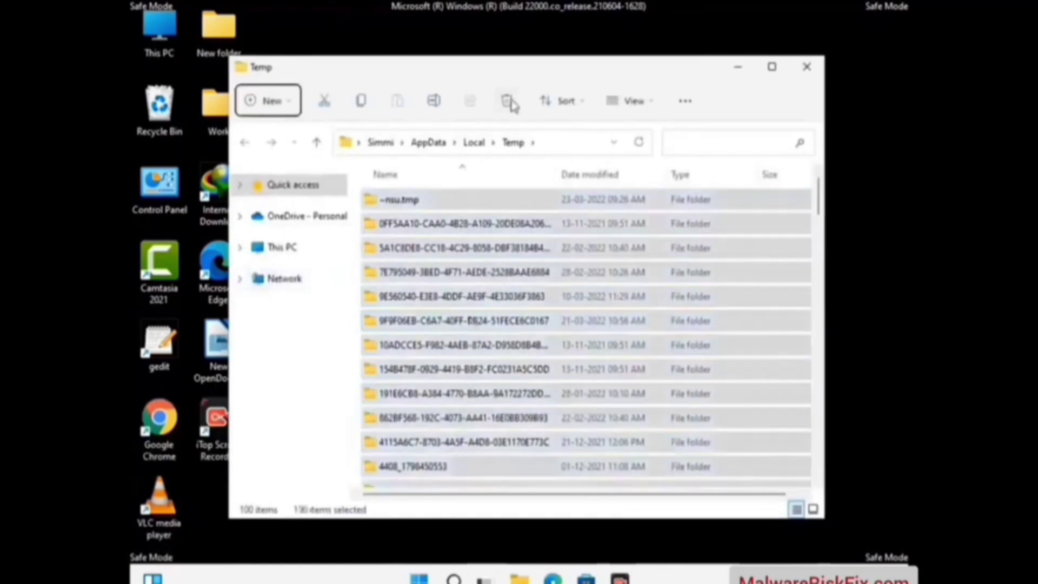
pyautogui.click(807, 67)
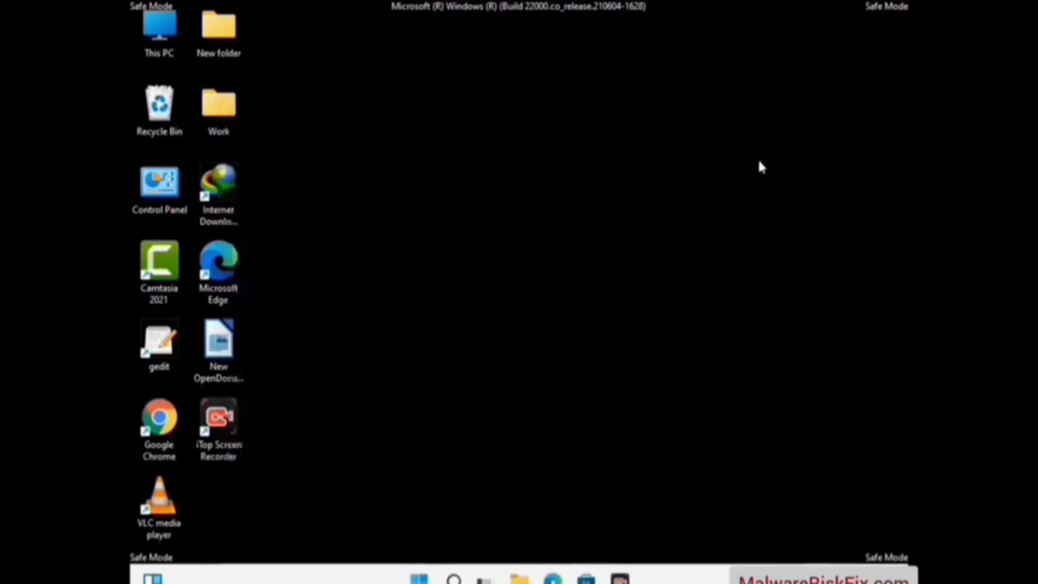
# Open the Temp folder inside the Windows folder by running temp
pyautogui.press('super+r')
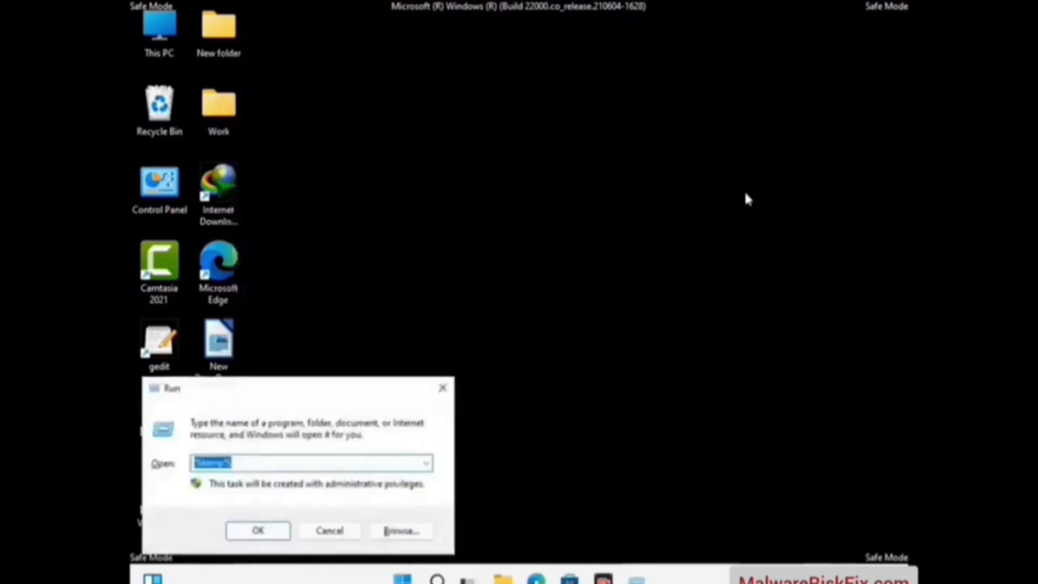
pyautogui.moveTo(356, 388); pyautogui.dragTo(594, 157)
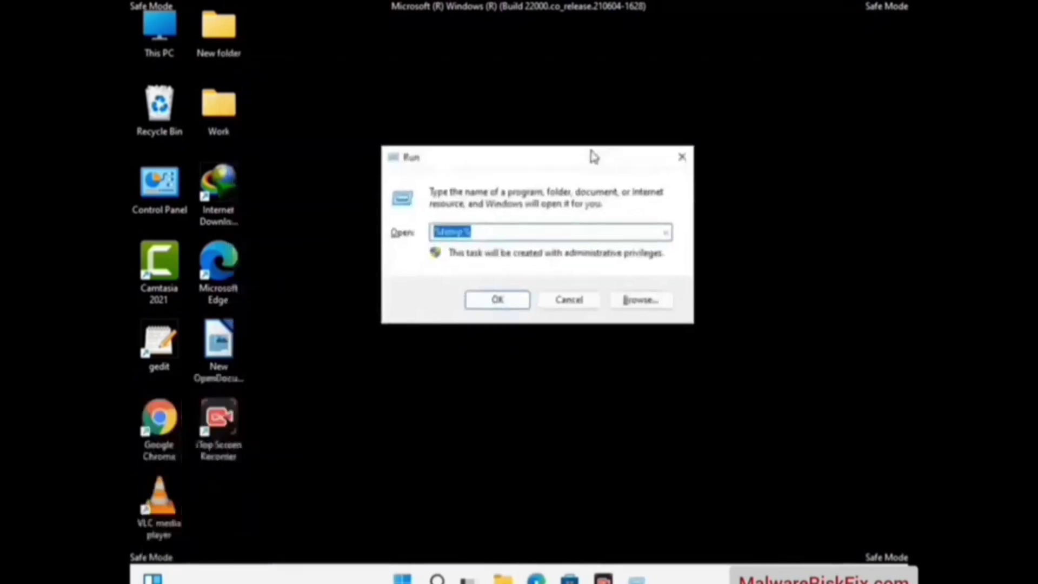
pyautogui.write('temp')
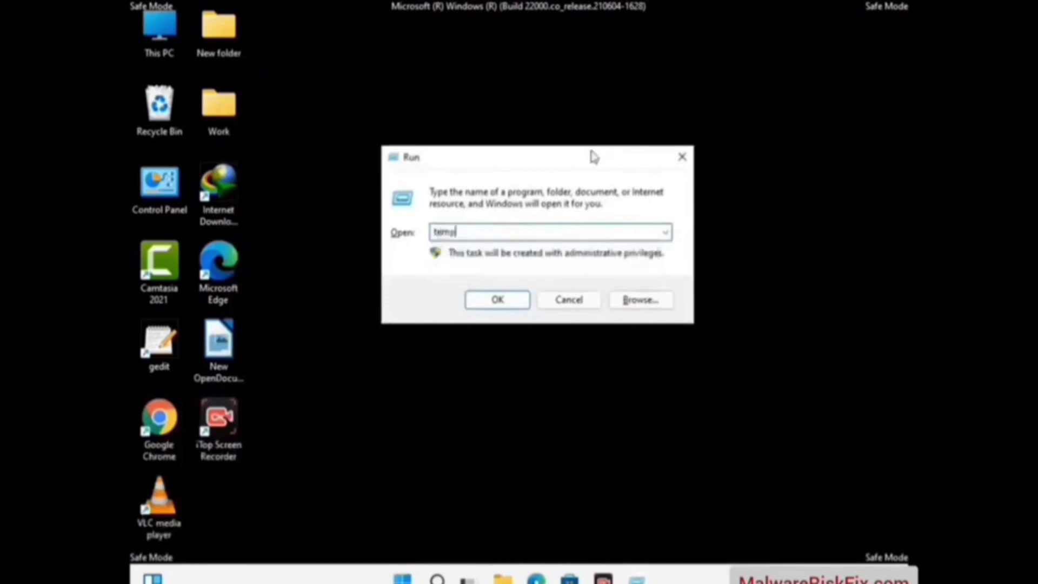
pyautogui.press('Return')
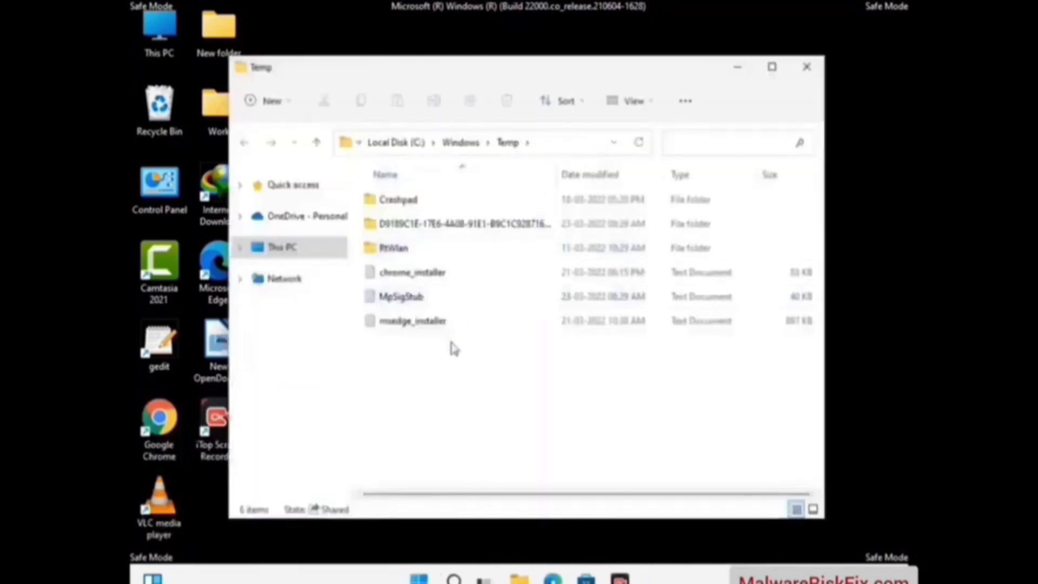
# Delete all files and folders in the Windows Temp folder and close the window
pyautogui.hotkey('ctrl', 'a')
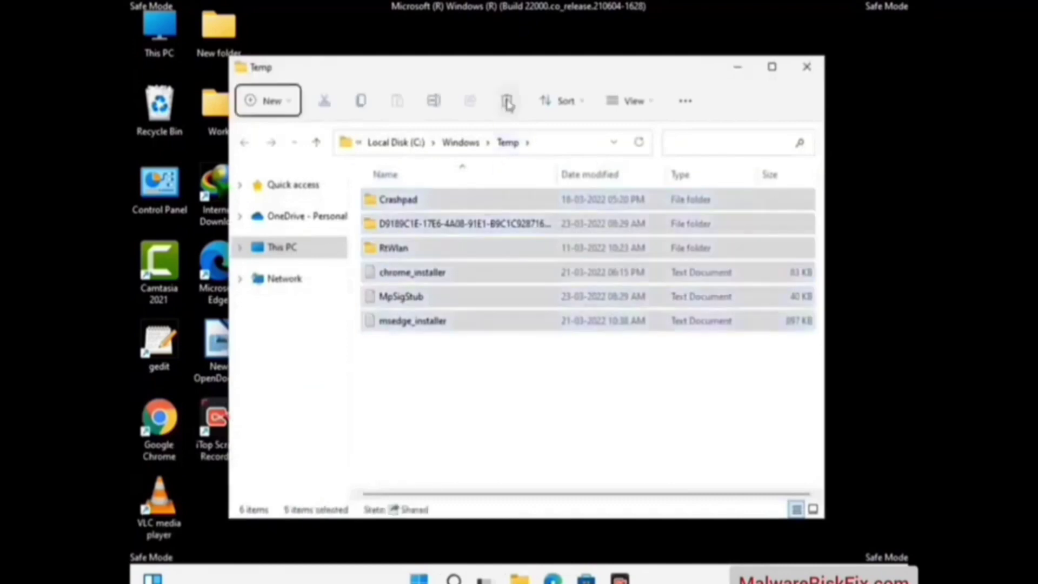
pyautogui.click(507, 103)
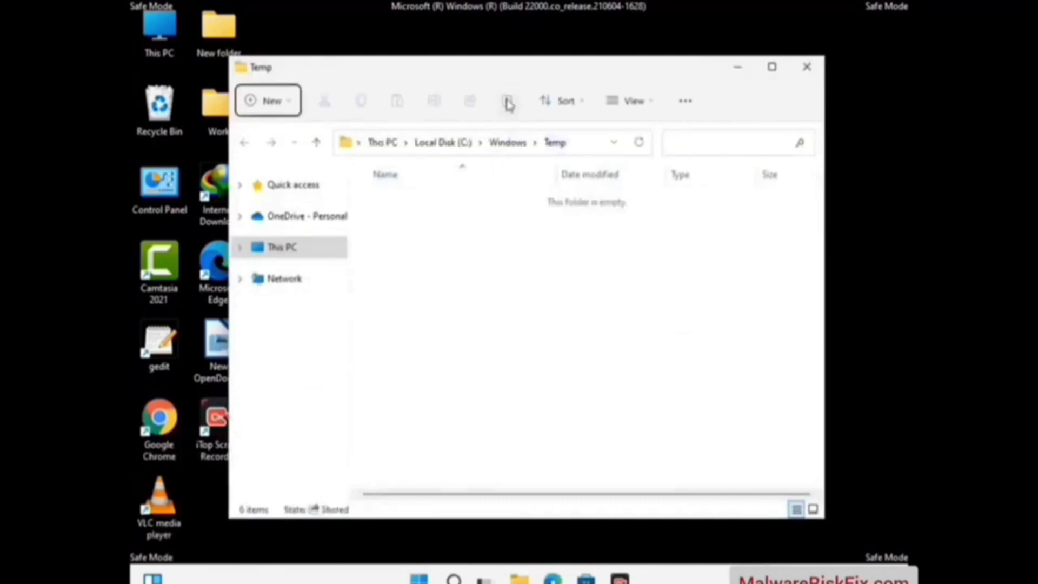
pyautogui.click(807, 67)
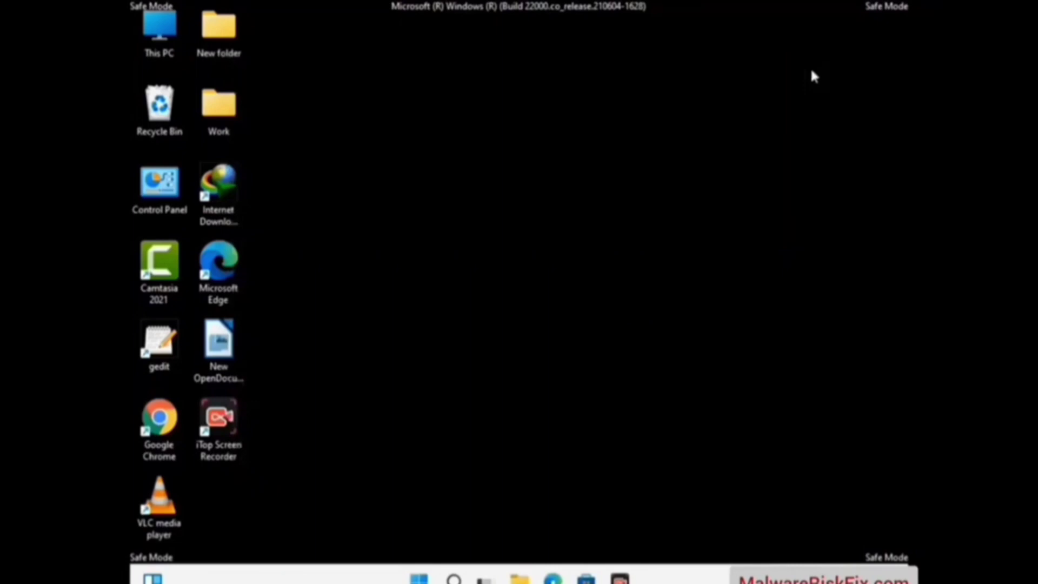
# Open the Registry Editor by running regedit
pyautogui.press('super+r')
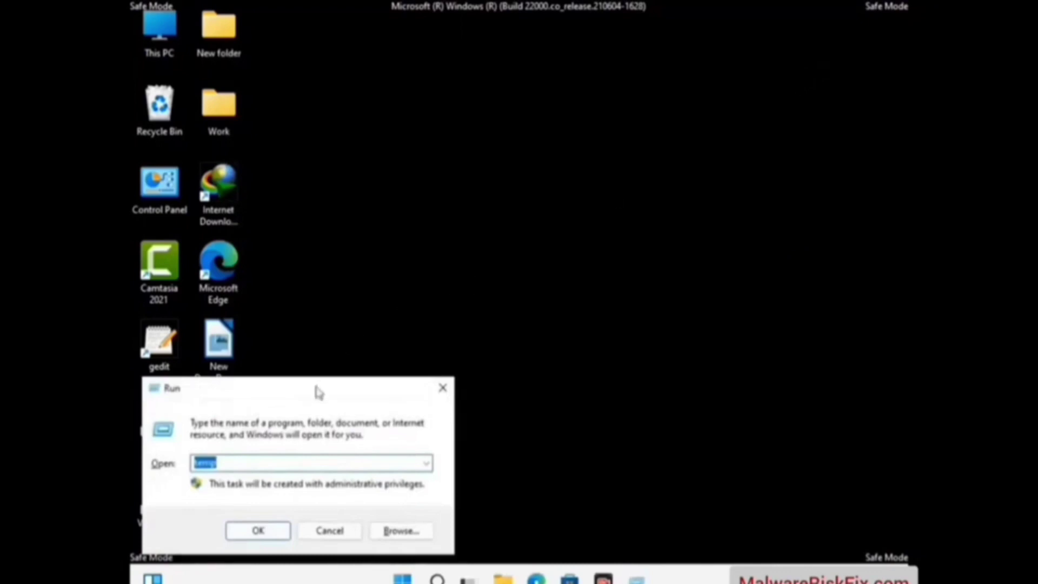
pyautogui.moveTo(315, 390); pyautogui.dragTo(537, 132)
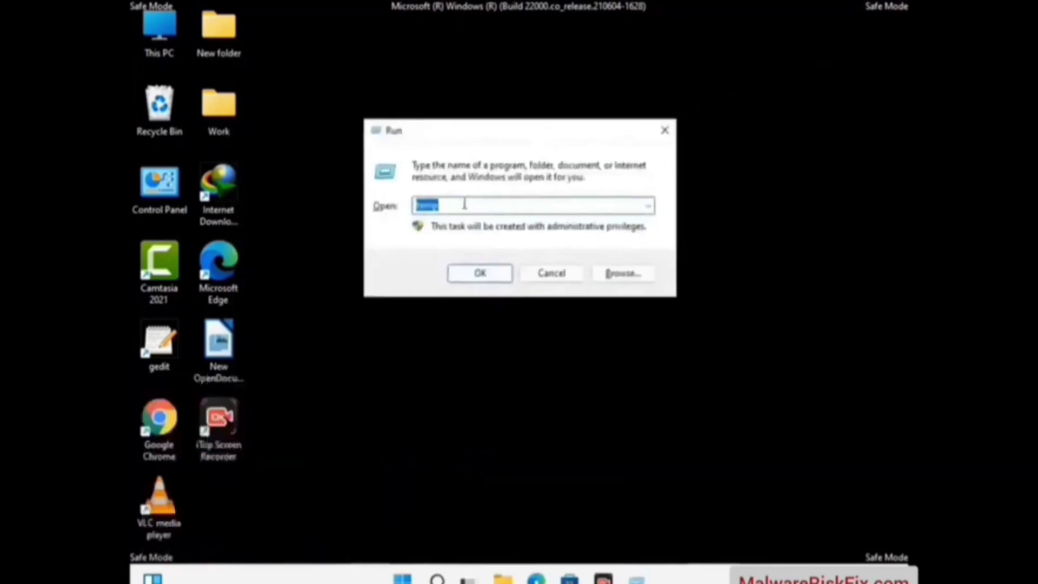
pyautogui.write('regedit')
pyautogui.press('Return')
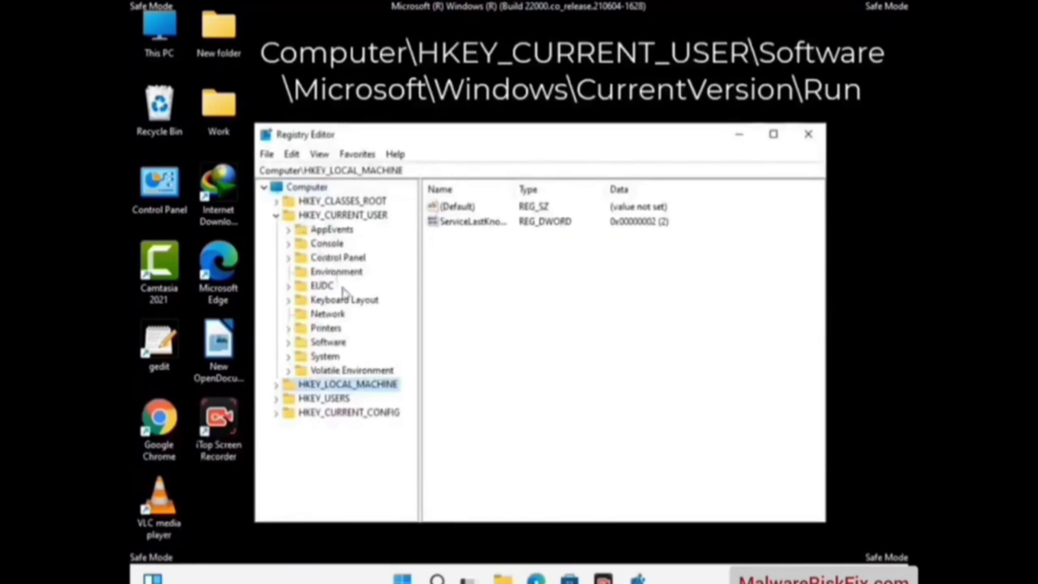
# Expand the registry path HKEY_CURRENT_USER\Software\Microsoft\Windows
pyautogui.click(326, 343)
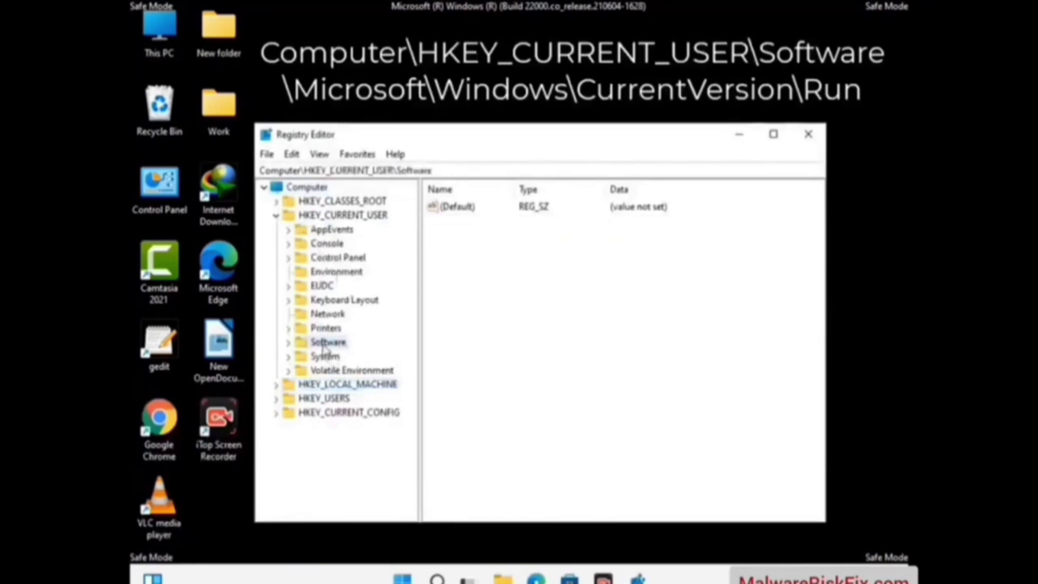
pyautogui.click(286, 344)
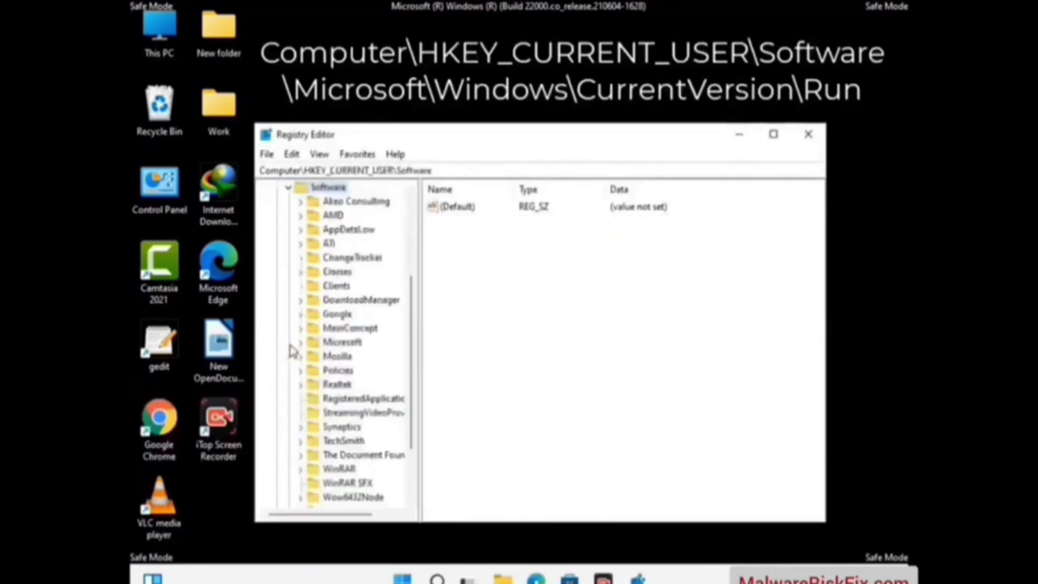
pyautogui.doubleClick(338, 345)
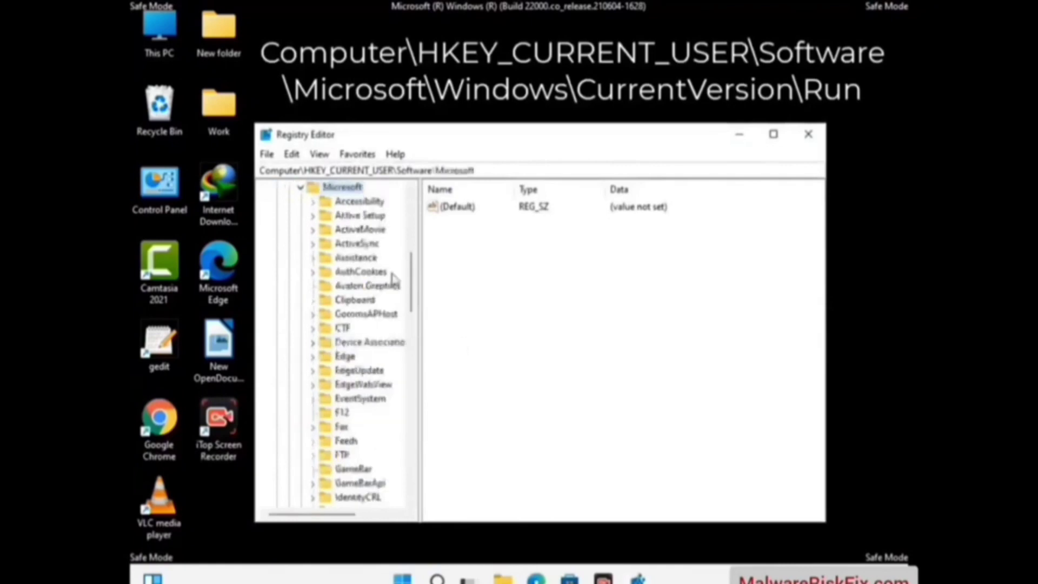
pyautogui.scroll(-2, 377, 366)
pyautogui.scroll(-2, 377, 366)
pyautogui.scroll(-1, 377, 366)
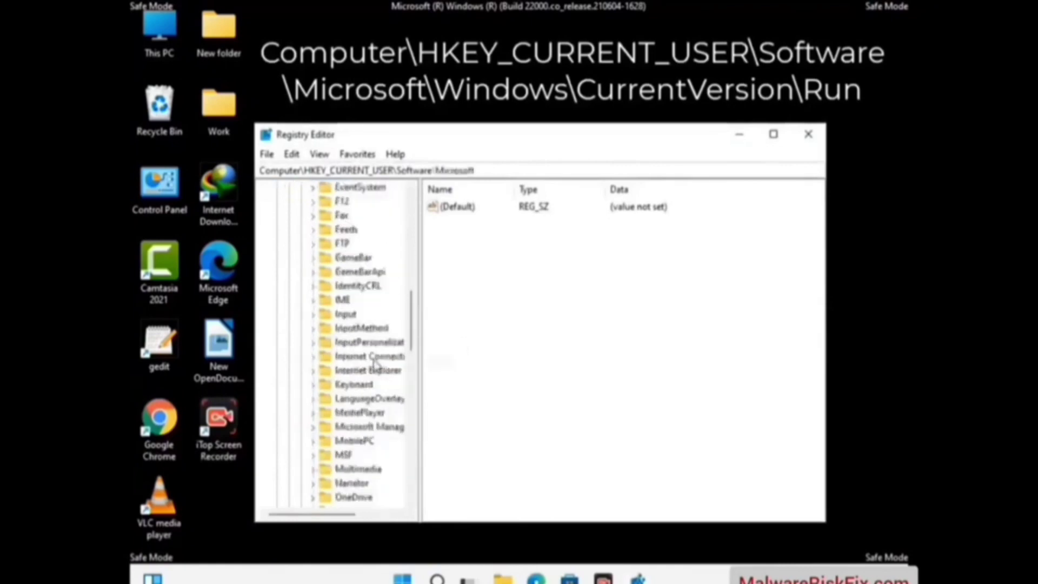
pyautogui.scroll(-2, 377, 366)
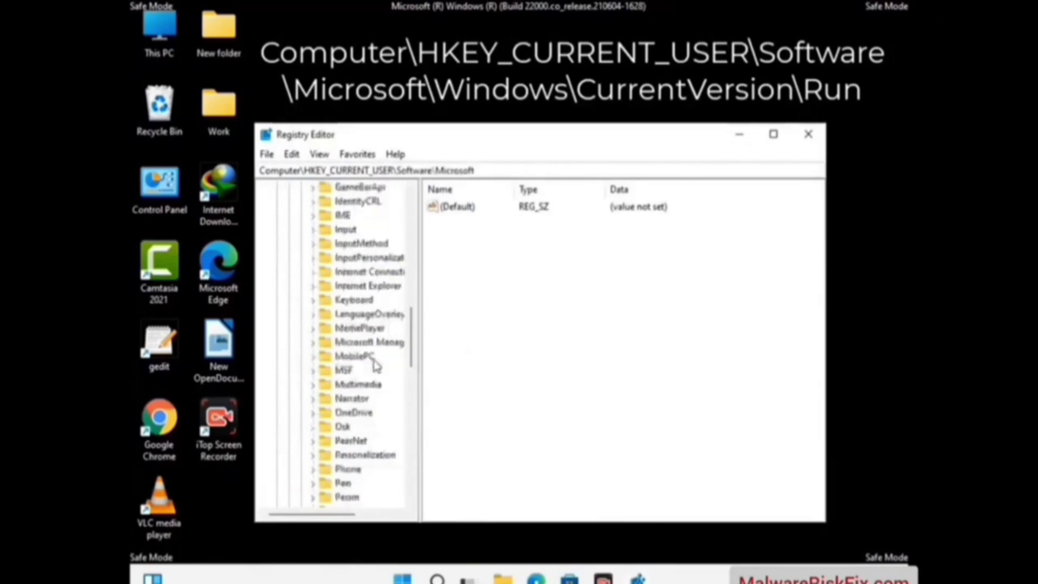
pyautogui.scroll(-7, 376, 366)
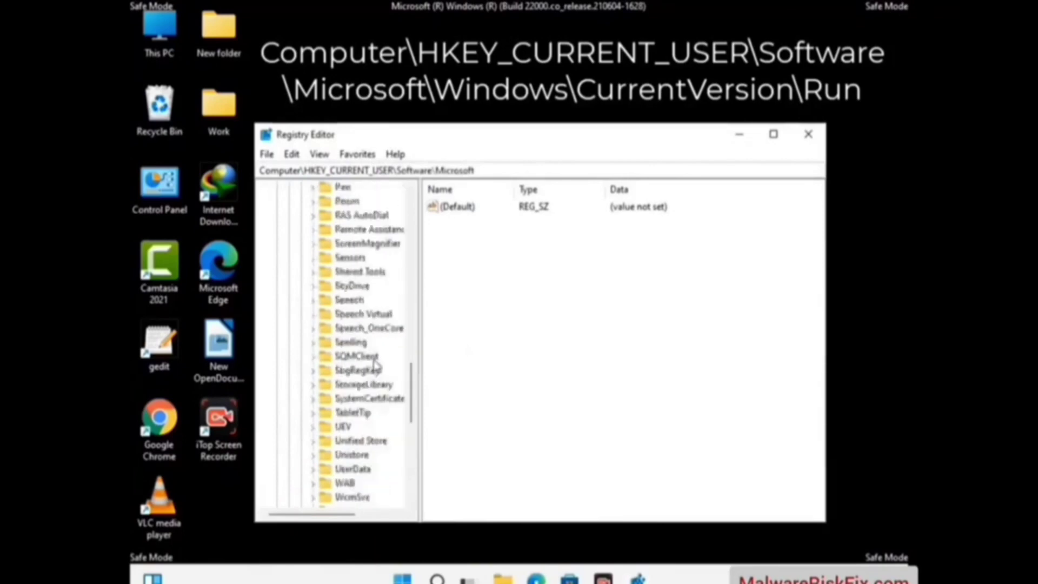
pyautogui.scroll(-3, 377, 366)
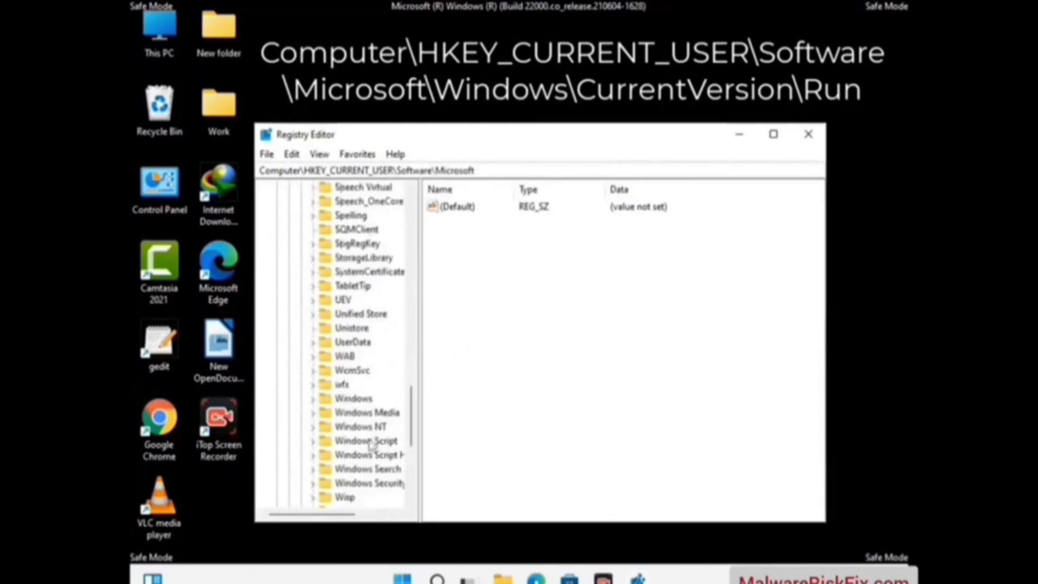
pyautogui.doubleClick(366, 400)
# Expand CurrentVersion under the Windows key and open its Run key
pyautogui.scroll(-1, 369, 403)
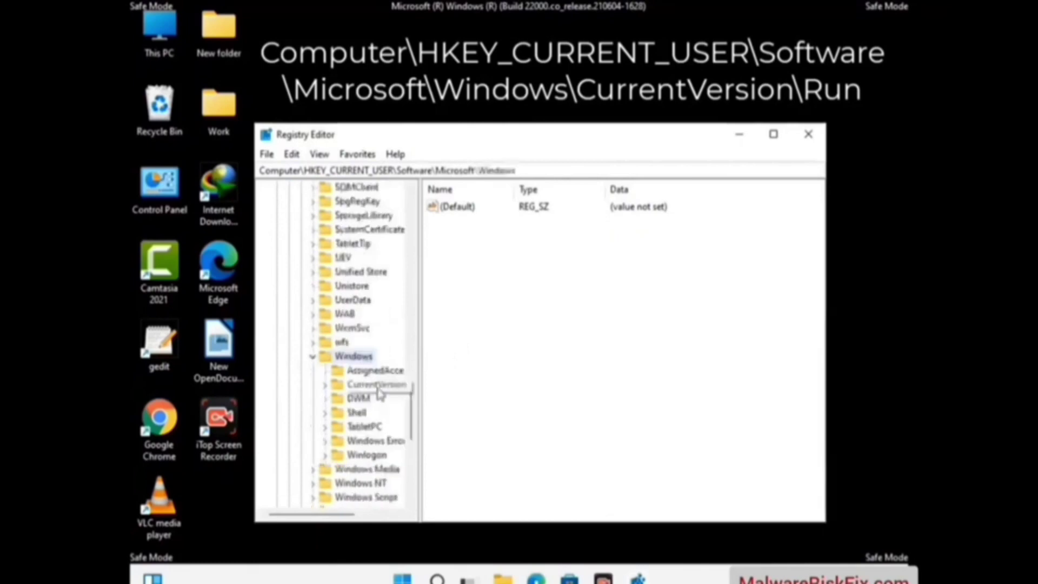
pyautogui.doubleClick(377, 387)
pyautogui.scroll(-5, 374, 373)
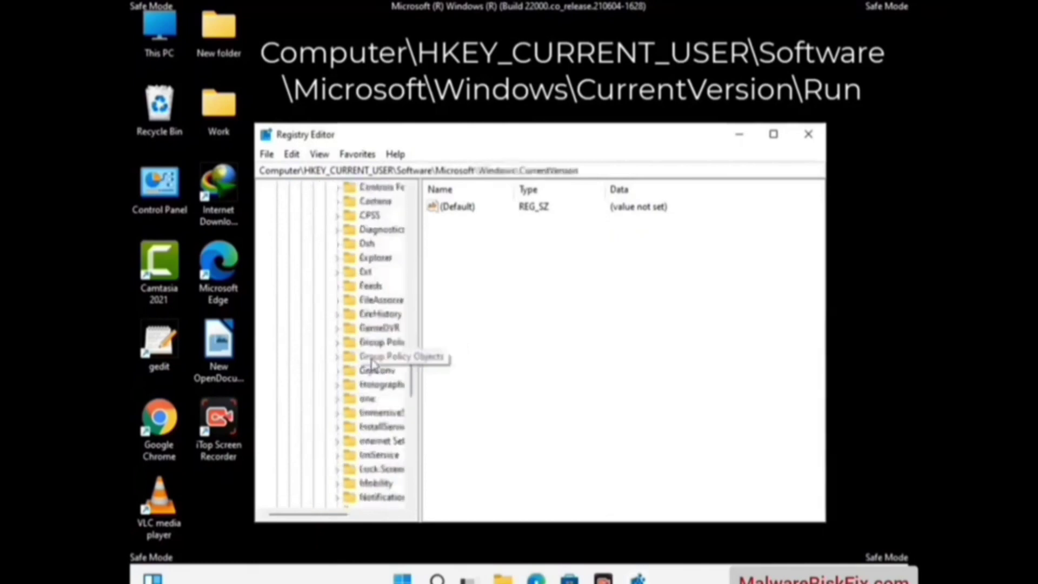
pyautogui.scroll(-4, 372, 364)
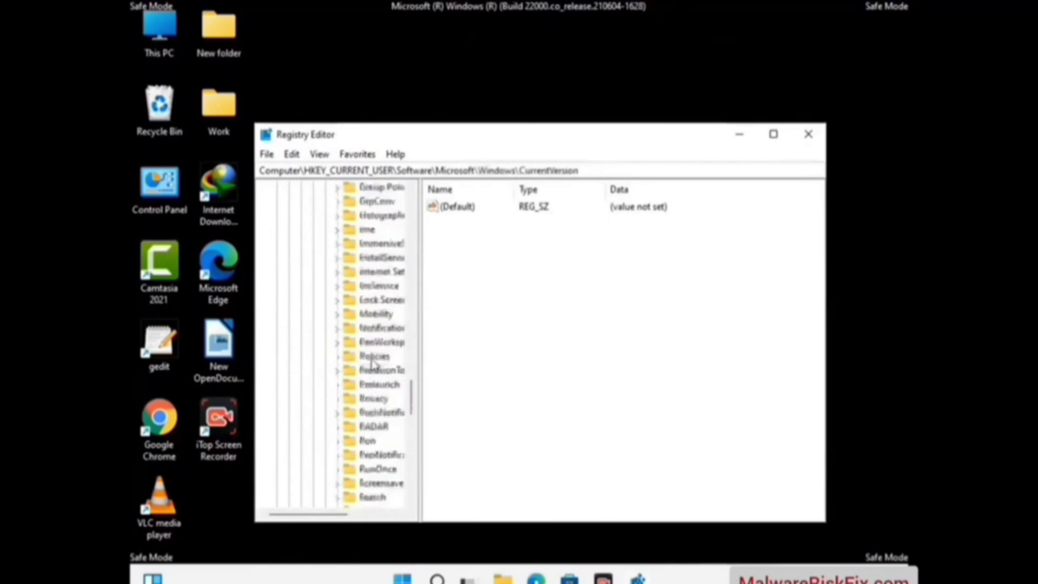
pyautogui.scroll(-1, 372, 364)
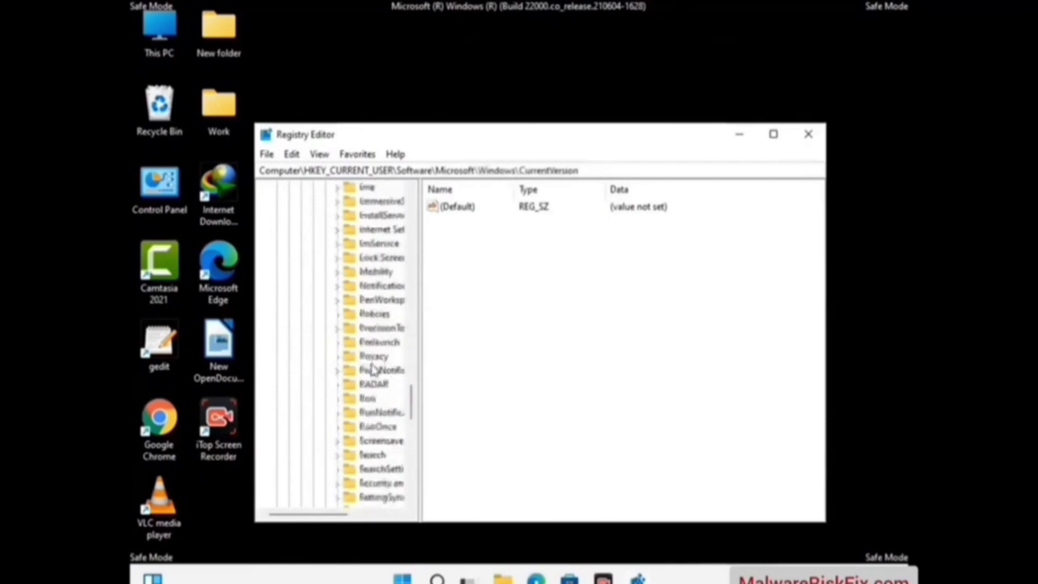
pyautogui.click(368, 400)
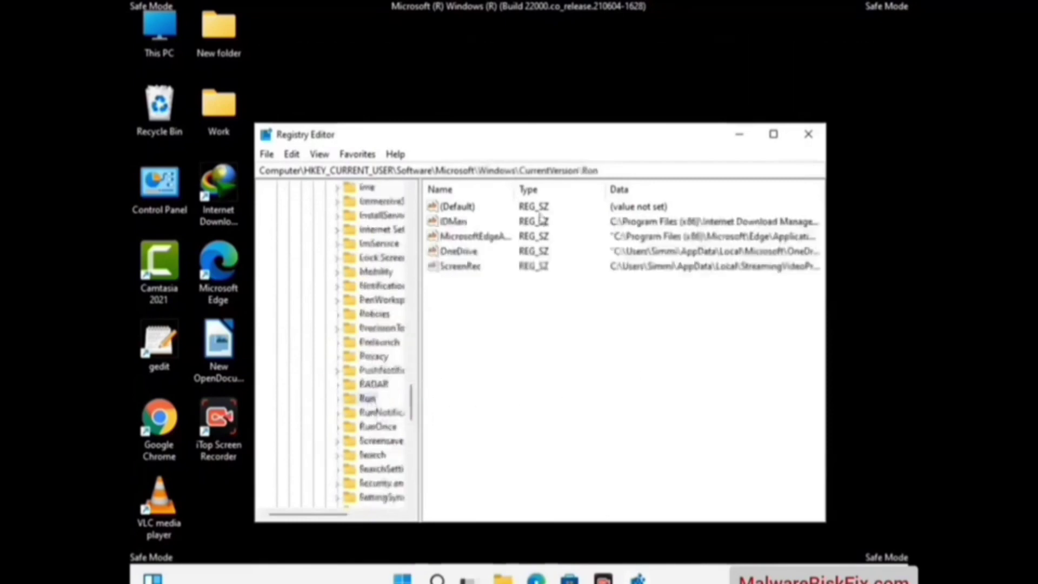
# Delete the ScreenRec value from the Run key and confirm its permanent removal
pyautogui.click(459, 267)
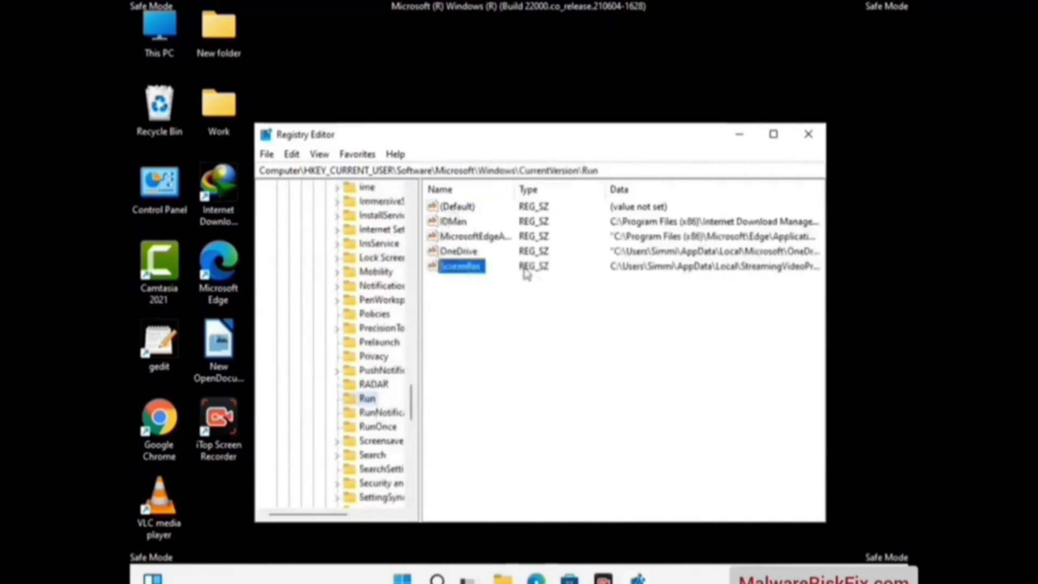
pyautogui.click(465, 267)
pyautogui.press('Return')
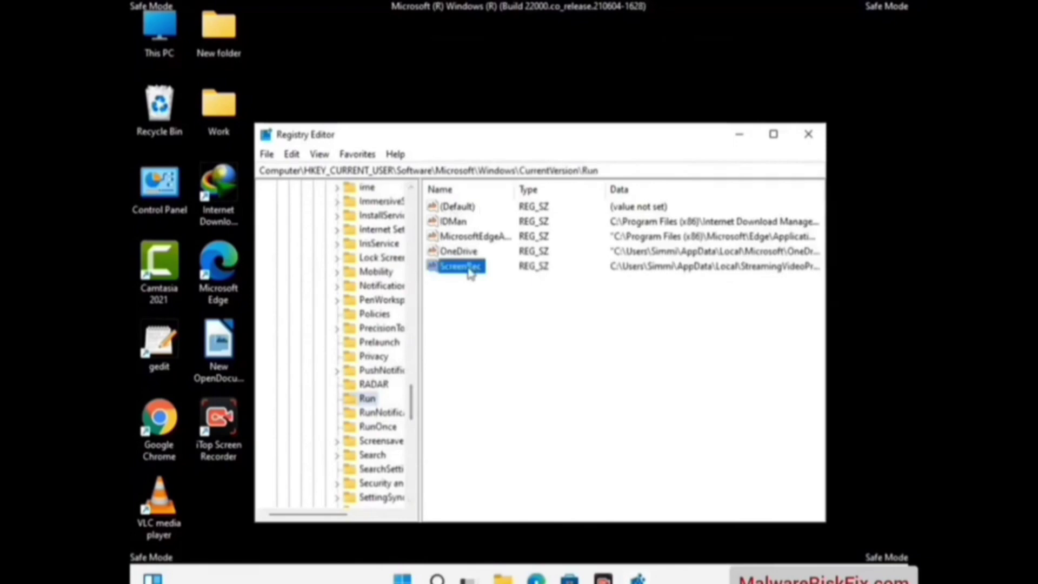
pyautogui.rightClick(470, 272)
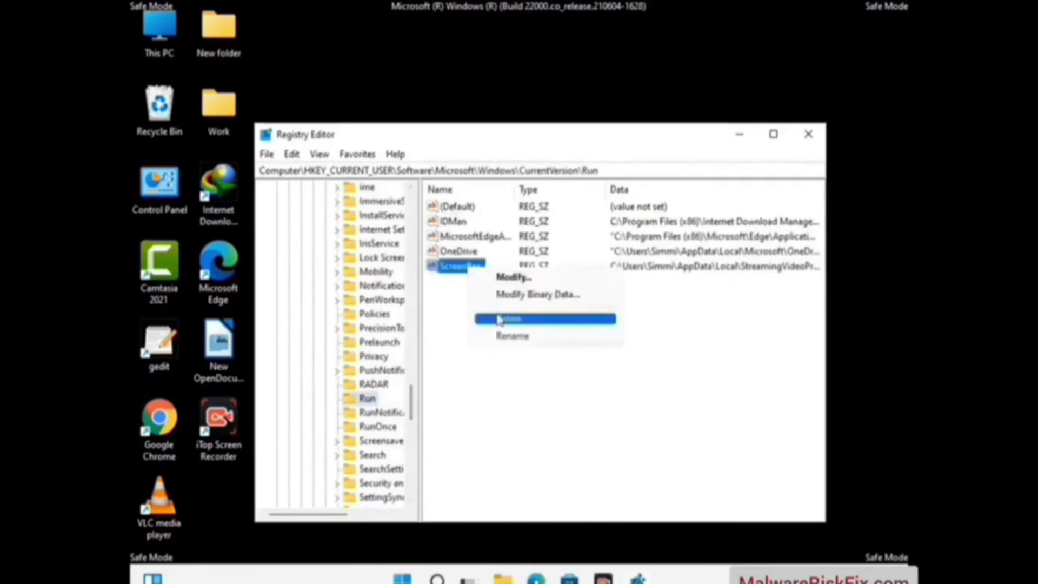
pyautogui.click(499, 320)
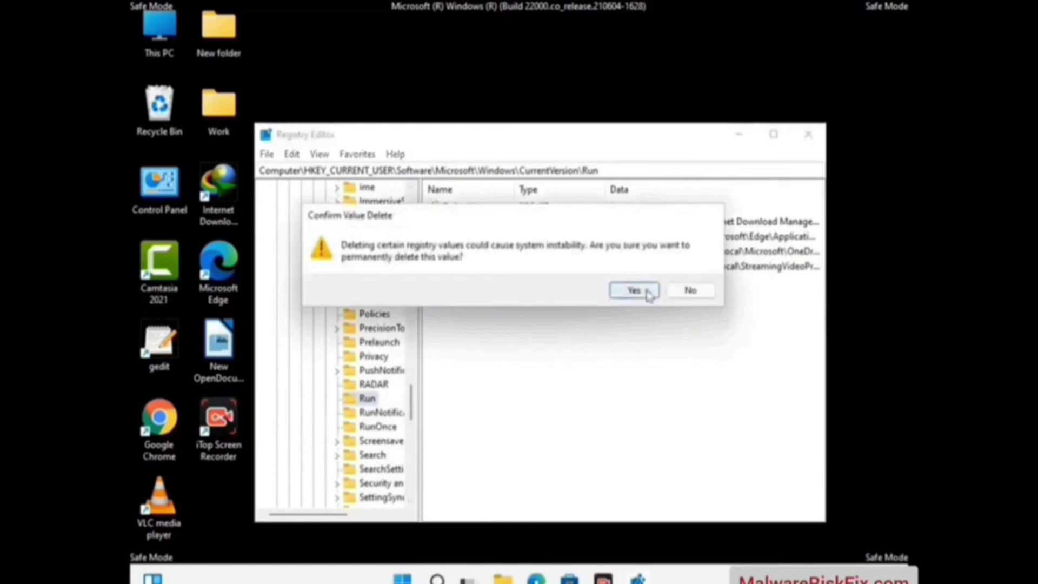
pyautogui.click(649, 295)
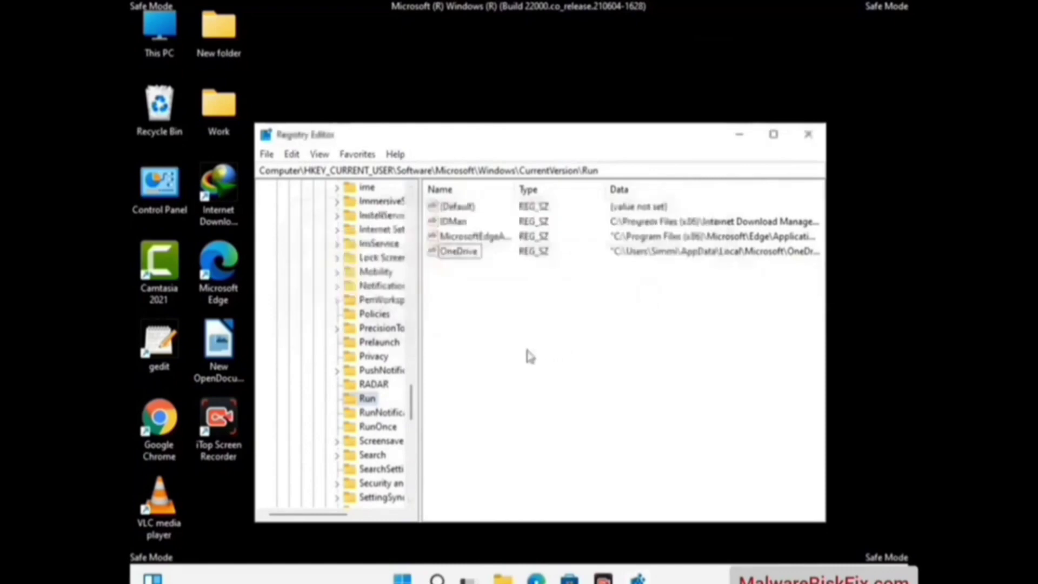
# Search the registry for "Virus Name", stop the search and close the Registry Editor
pyautogui.hotkey('ctrl', 'f')
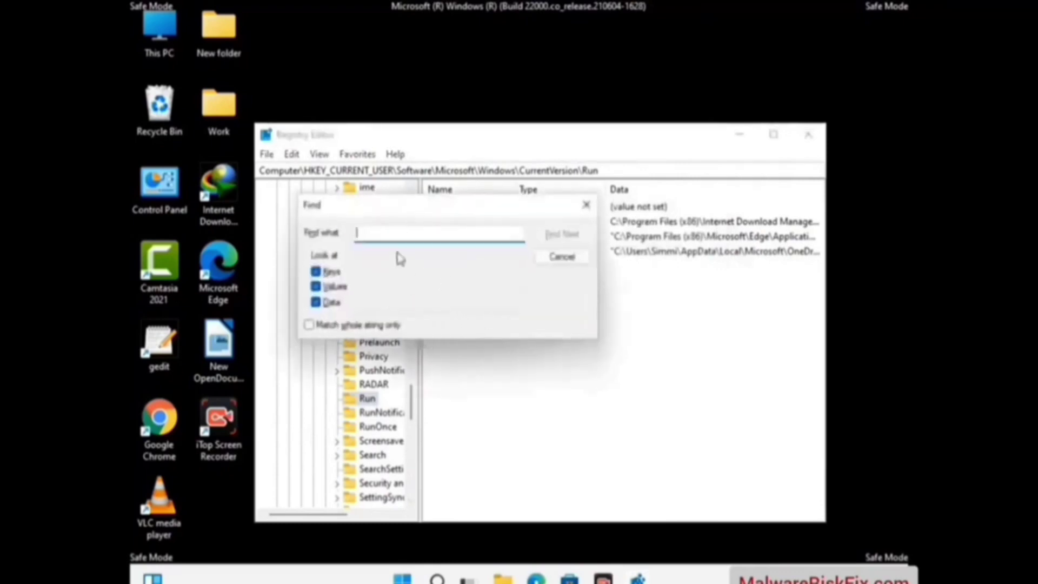
pyautogui.write('Viru')
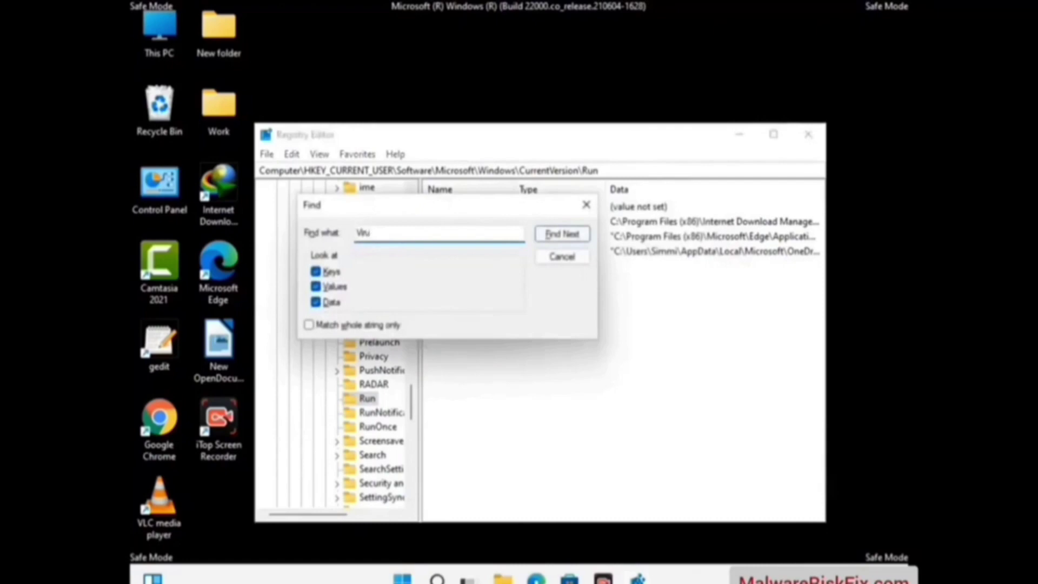
pyautogui.write('s Name')
pyautogui.click(551, 238)
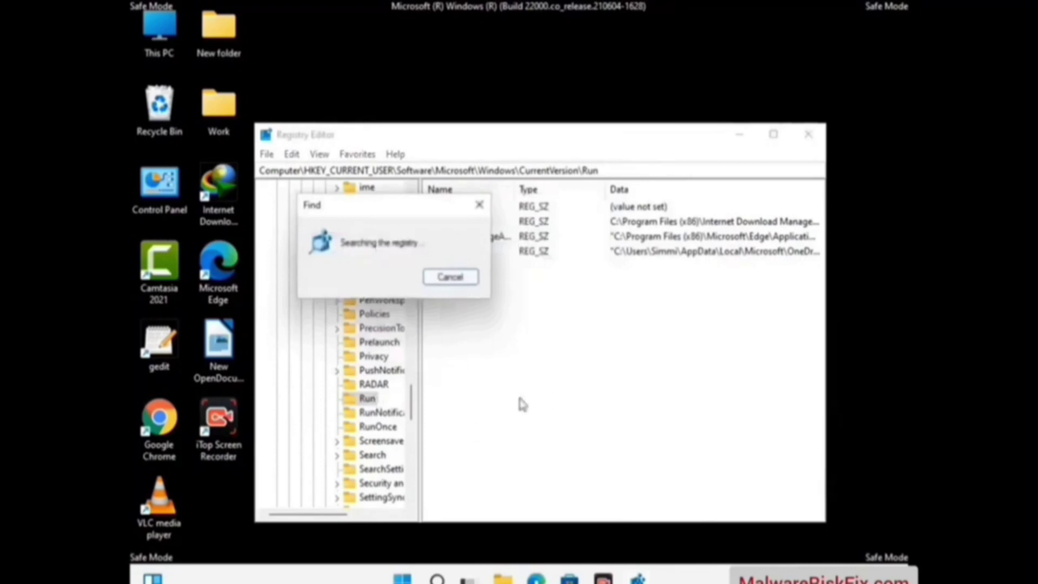
pyautogui.click(487, 210)
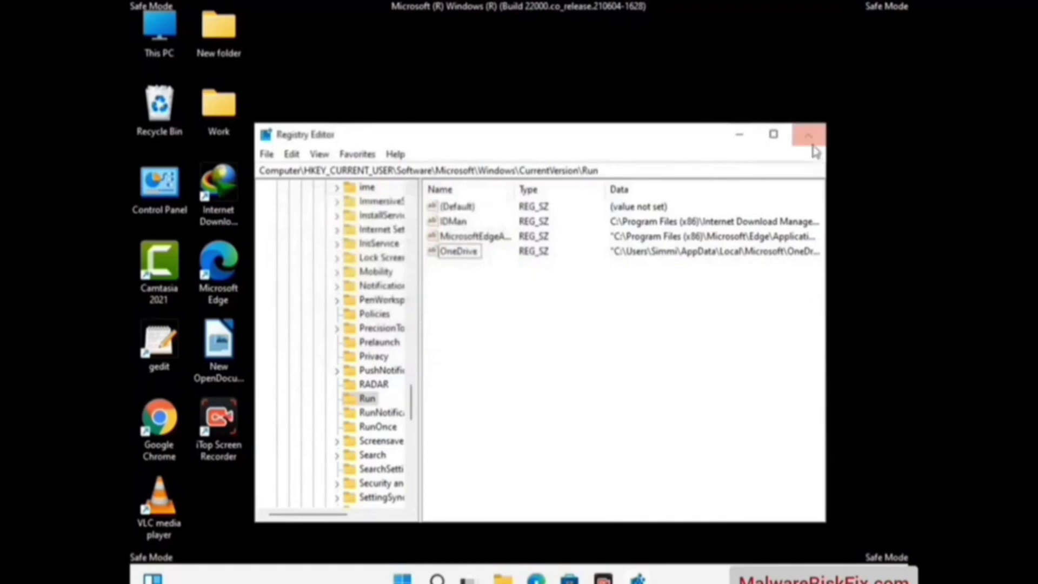
pyautogui.click(808, 135)
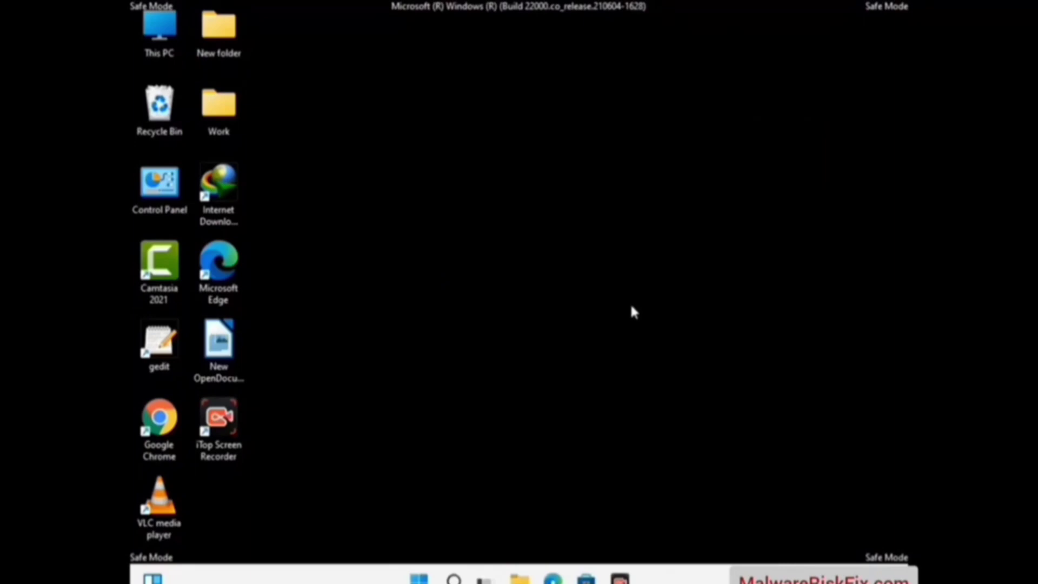
# Open System Configuration by running msconfig
pyautogui.press('super+r')
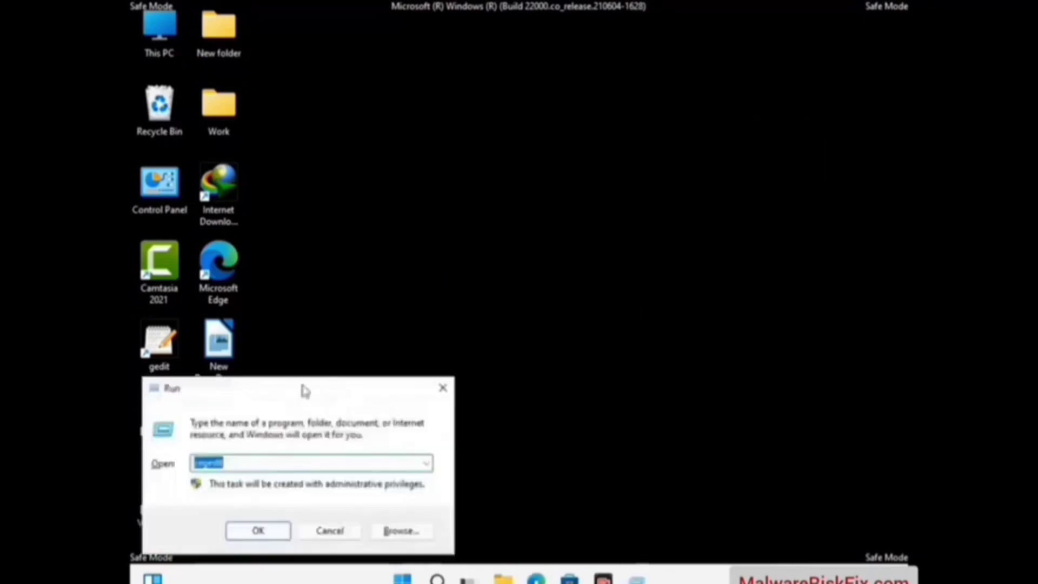
pyautogui.moveTo(304, 391); pyautogui.dragTo(532, 167)
pyautogui.write('ms')
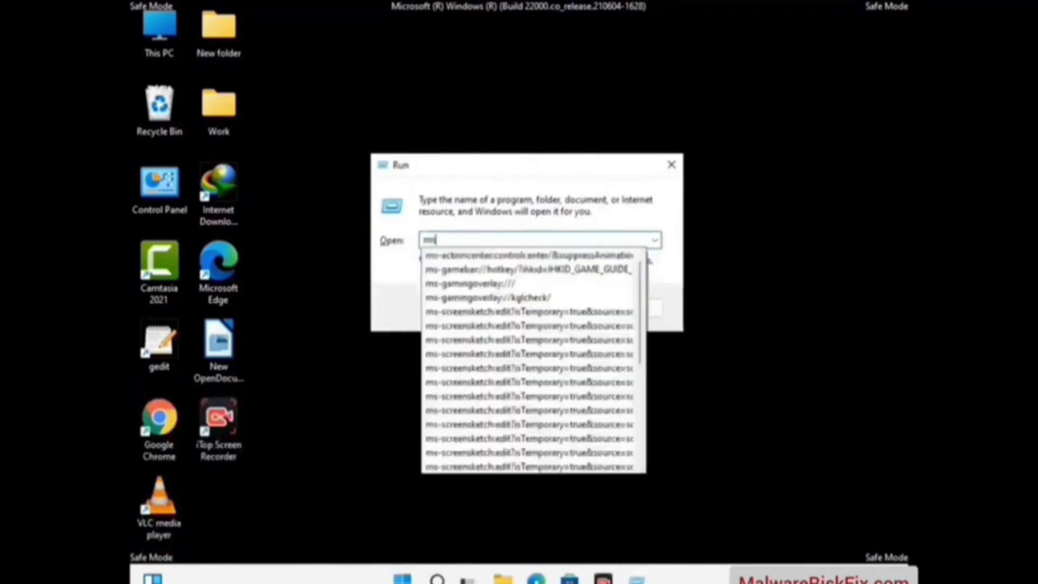
pyautogui.write('config')
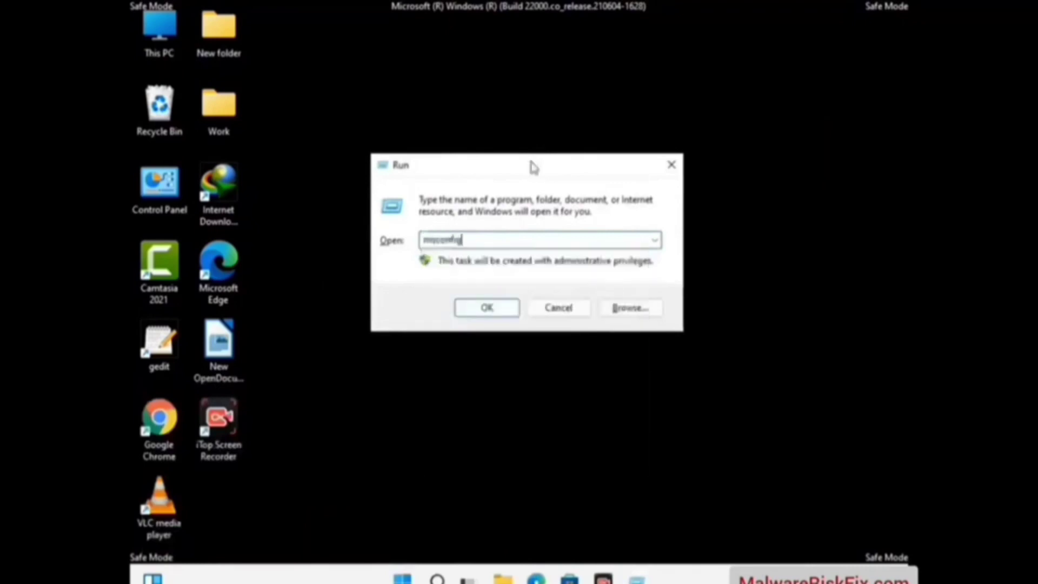
pyautogui.click(484, 308)
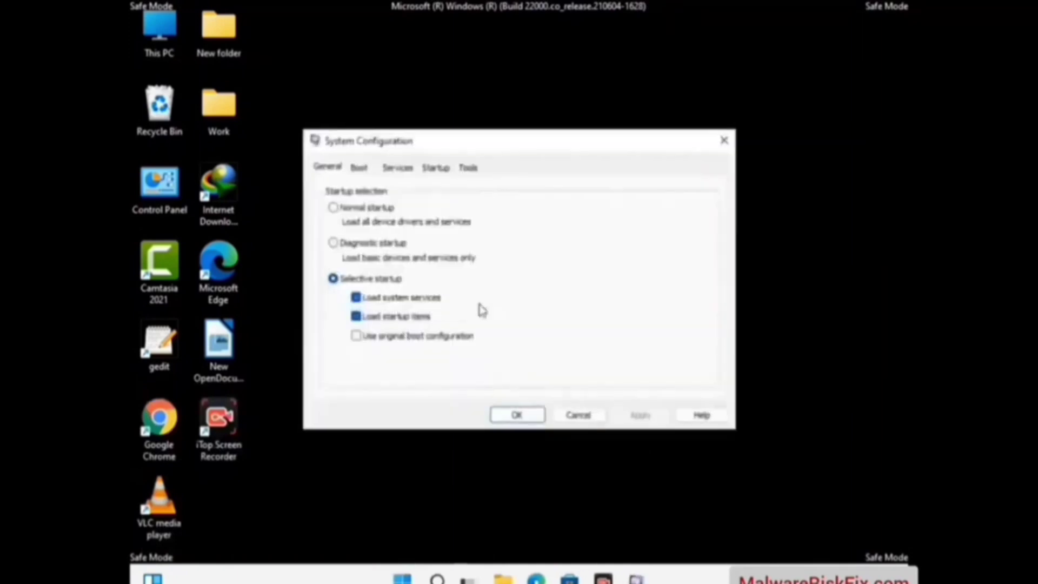
# Turn off Safe boot in the boot options for Windows 11
pyautogui.click(359, 170)
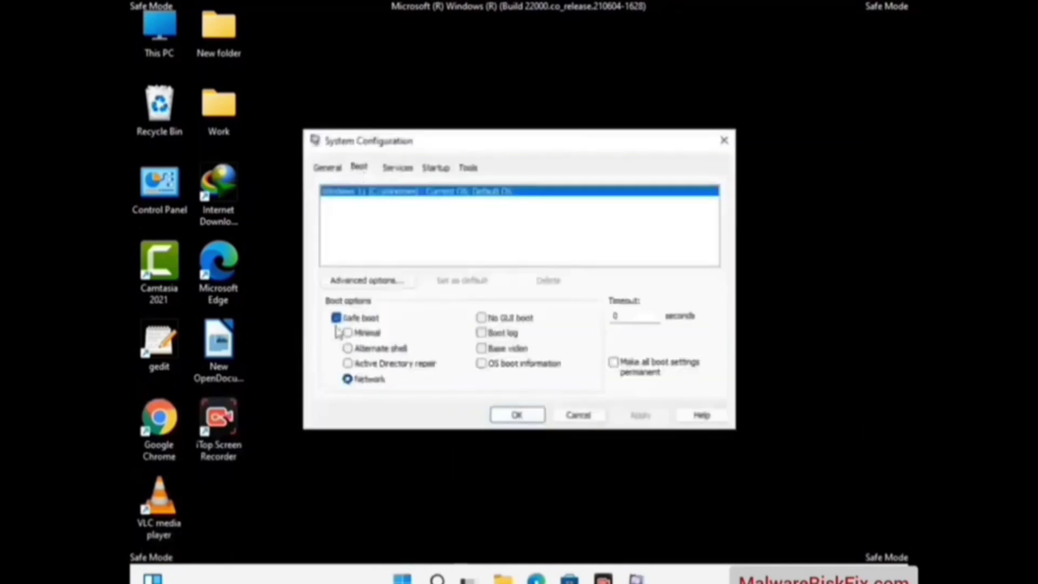
pyautogui.click(336, 317)
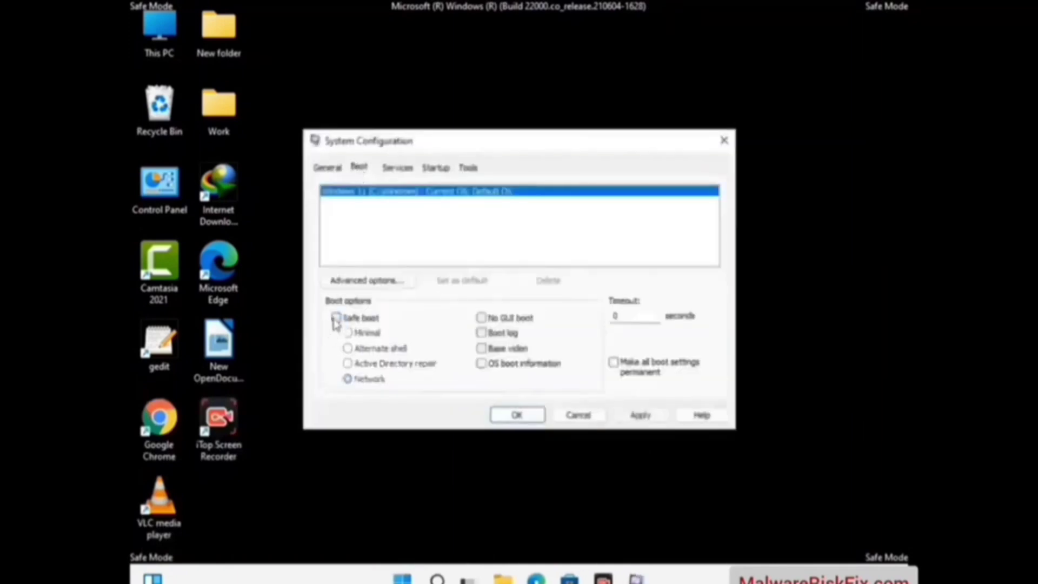
pyautogui.click(336, 318)
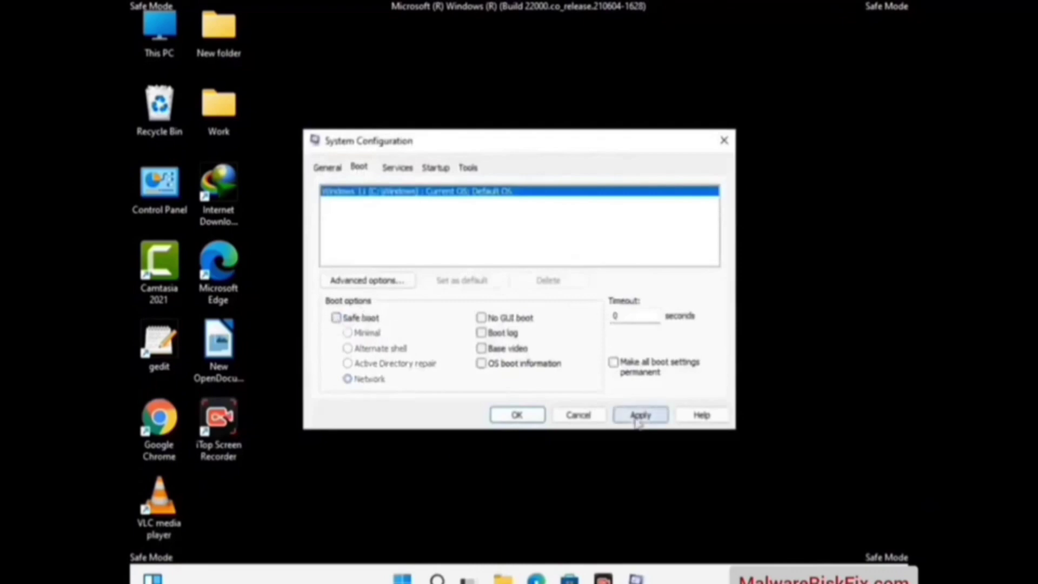